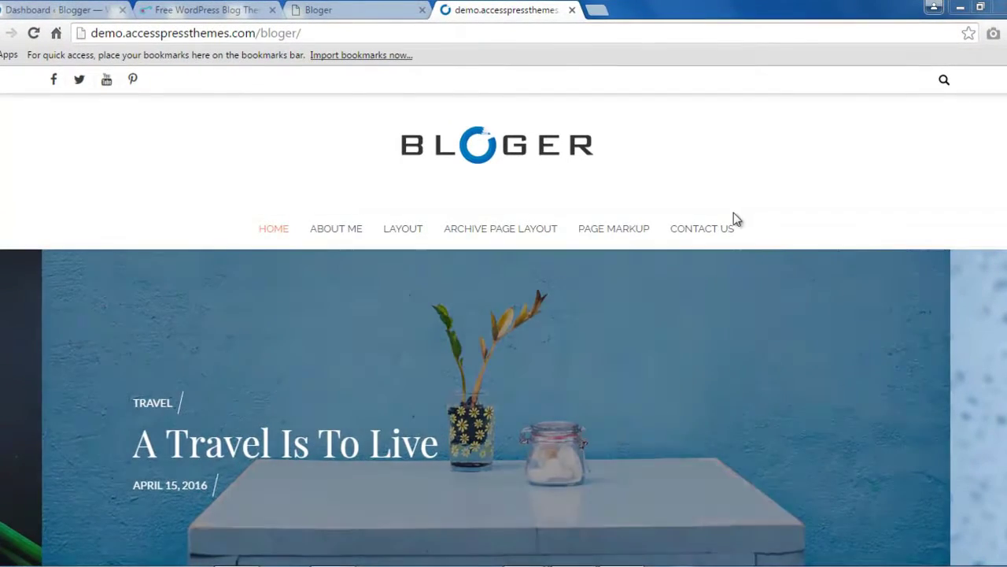
Step: Look over the slider and navigation menu on the Bloger demo home page
scroll(431, 242, "down", 2)
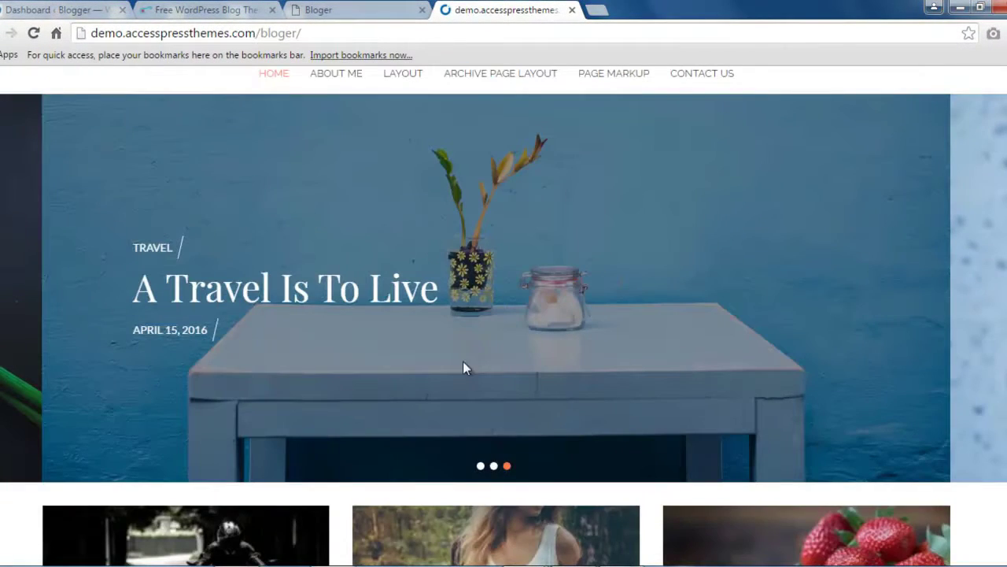
scroll(456, 372, "up", 1)
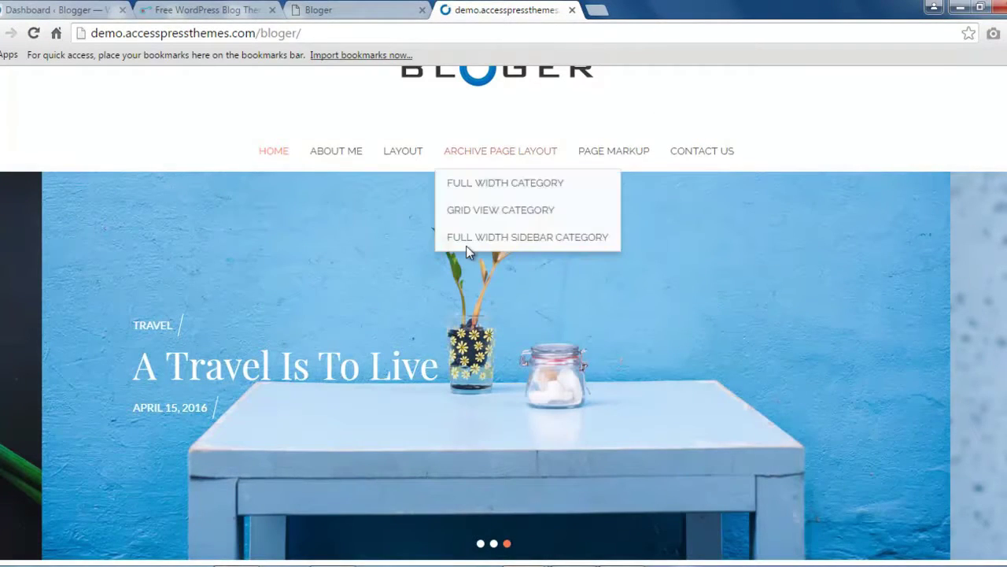
scroll(199, 97, "up", 2)
Step: In the WordPress dashboard, add a new post category named "Slider"
left_click(43, 8)
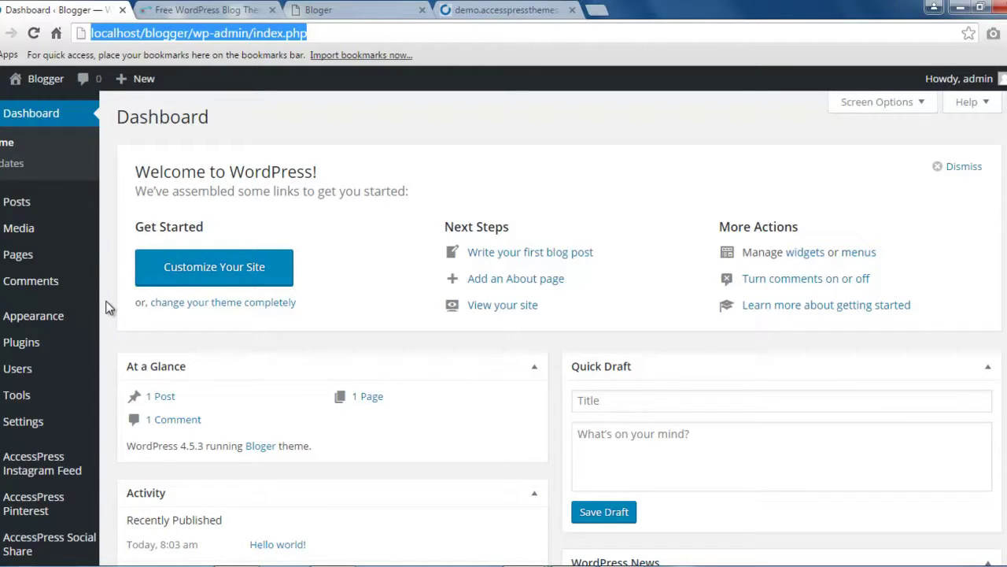
mouse_move(35, 203)
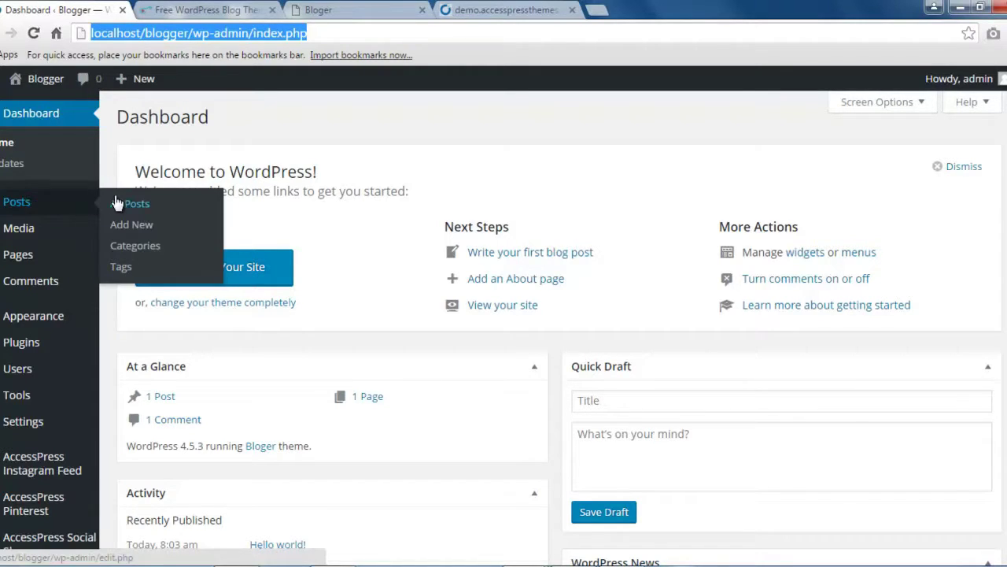
left_click(132, 252)
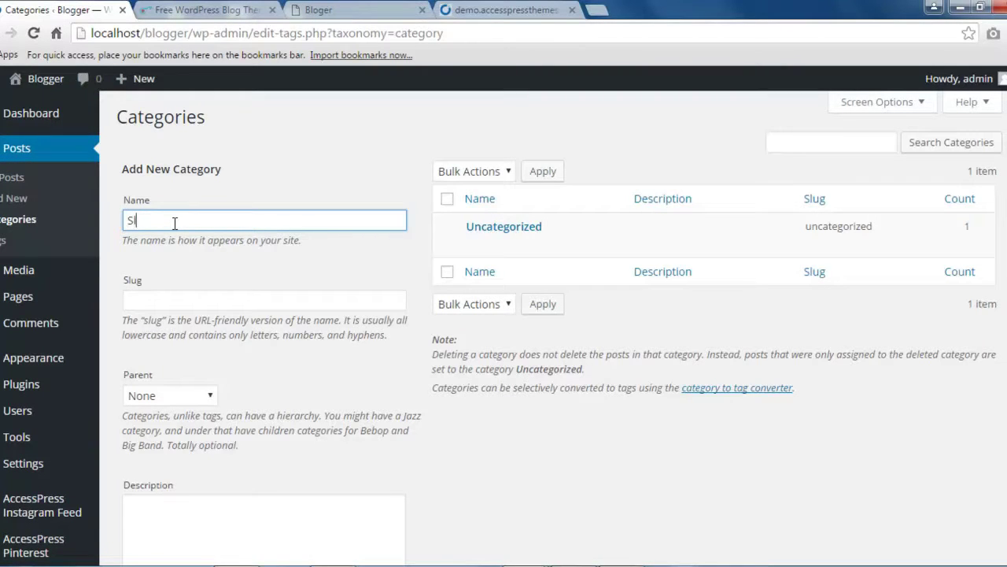
type("ider")
scroll(181, 354, "down", 2)
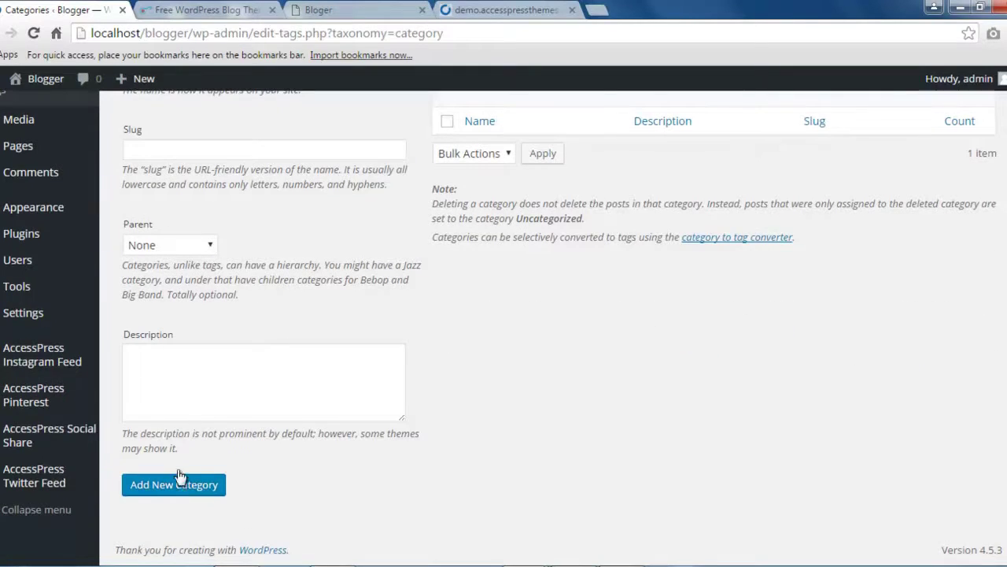
left_click(195, 486)
scroll(698, 484, "up", 2)
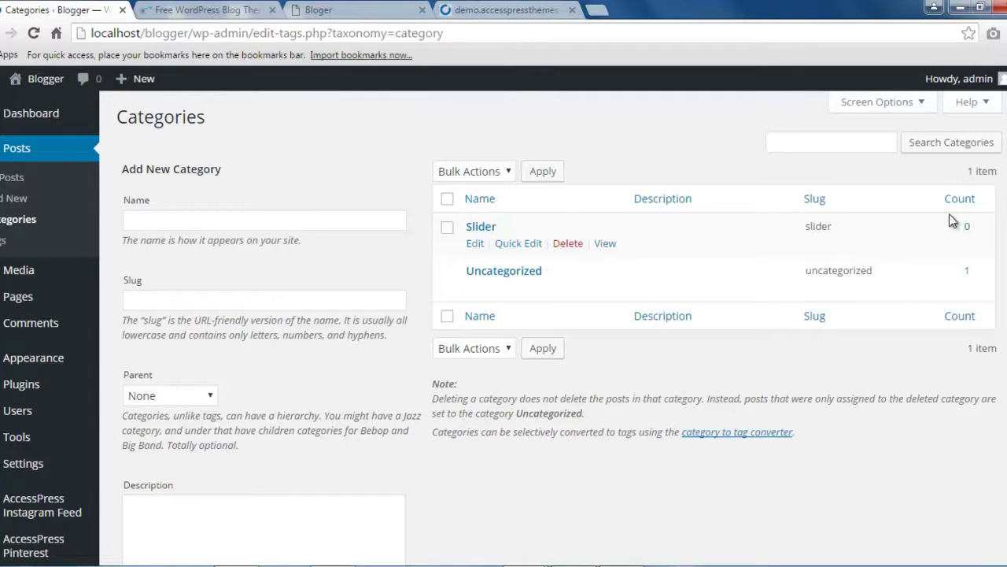
Step: Open the list of posts in the Slider category and check the demo site's slider for reference
left_click(967, 227)
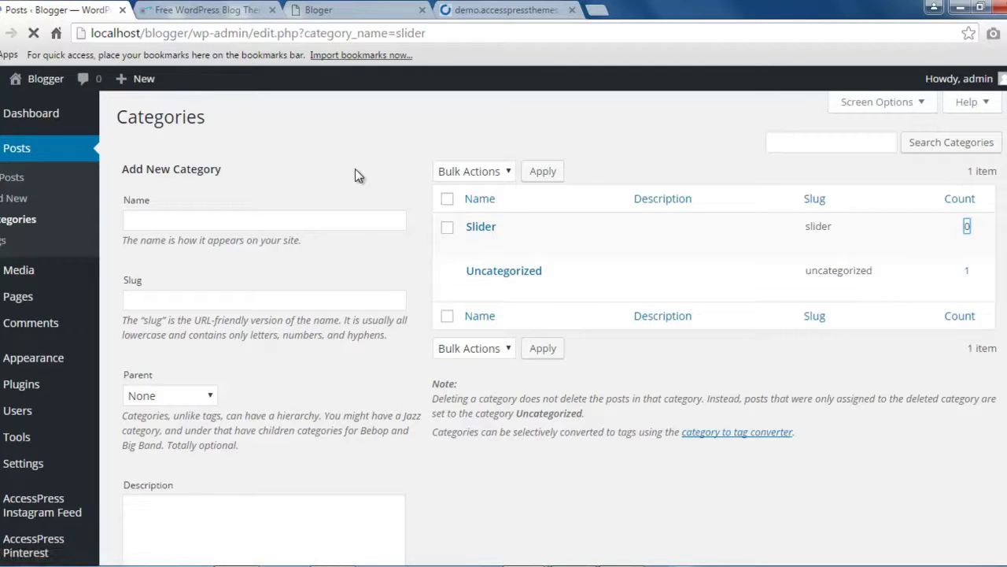
left_click(496, 9)
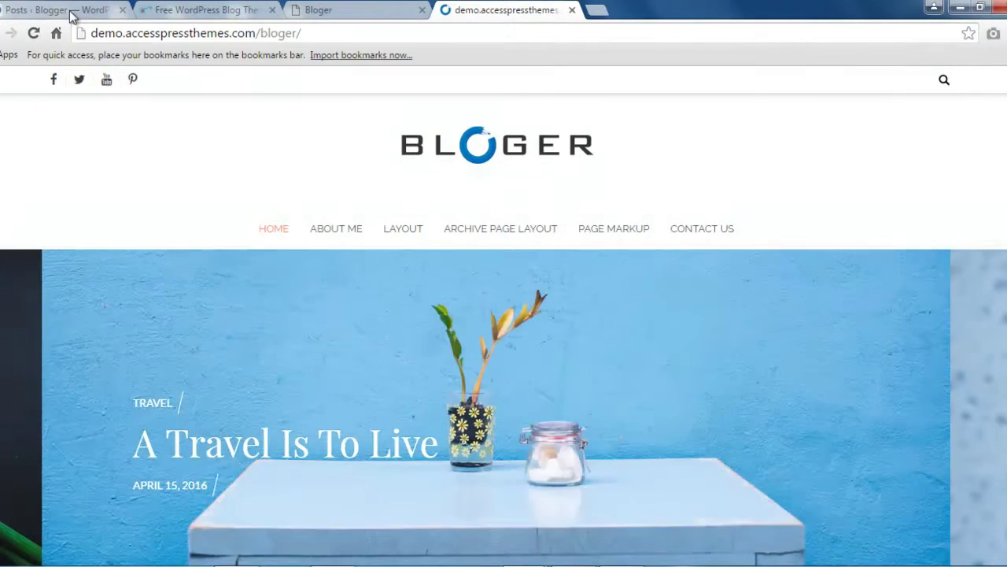
left_click(69, 11)
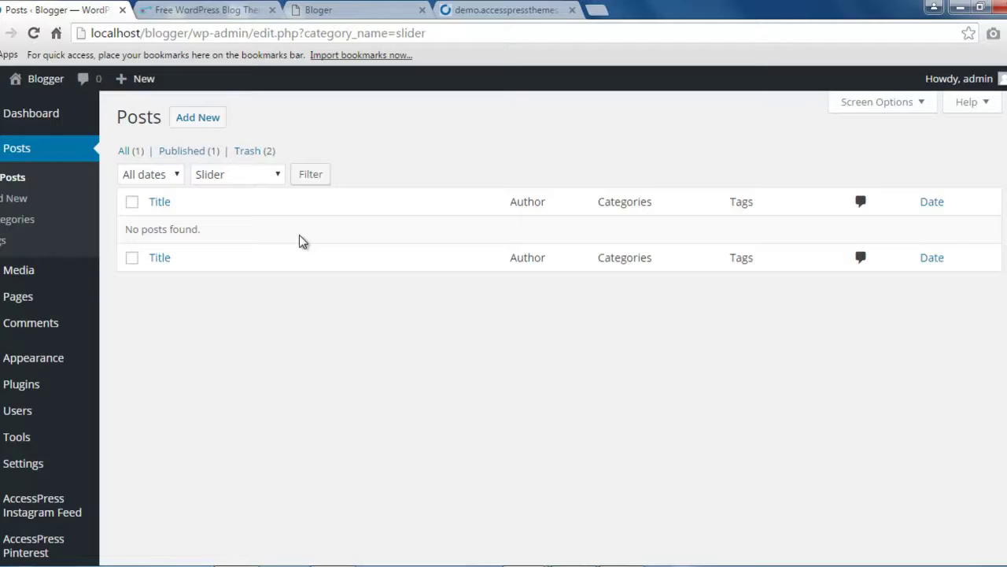
Step: Create a new post titled "Travel Diaries"
left_click(209, 120)
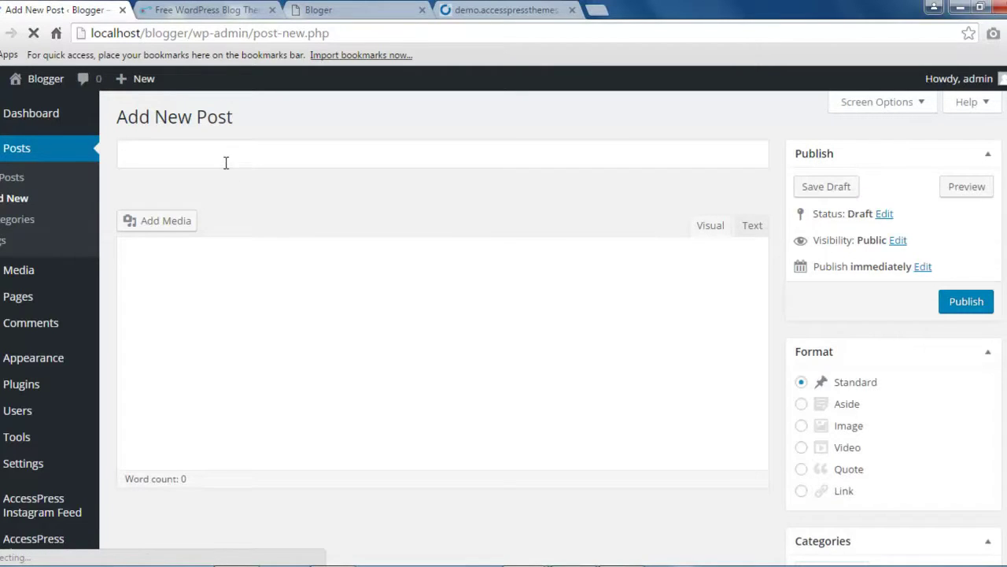
left_click(220, 156)
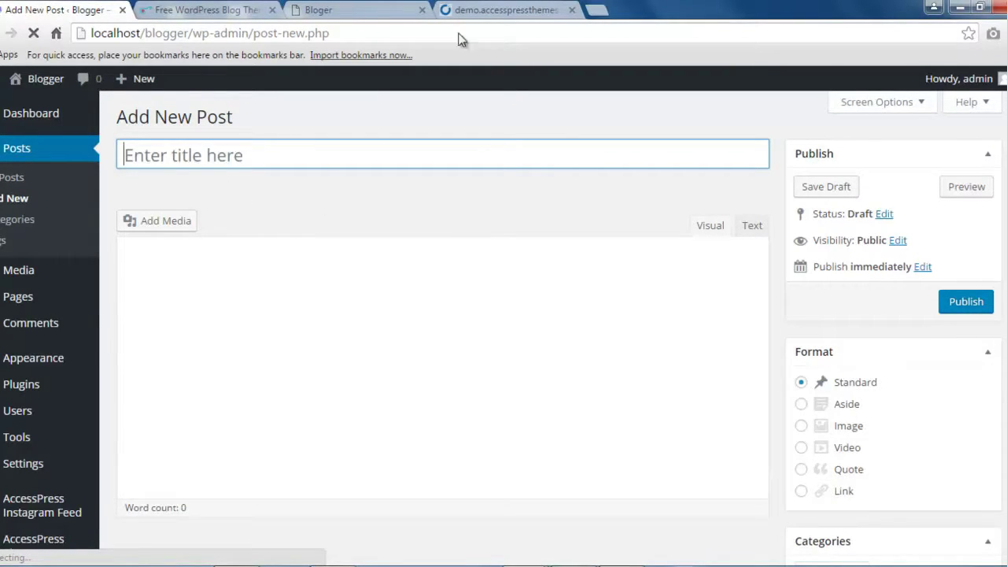
left_click(506, 10)
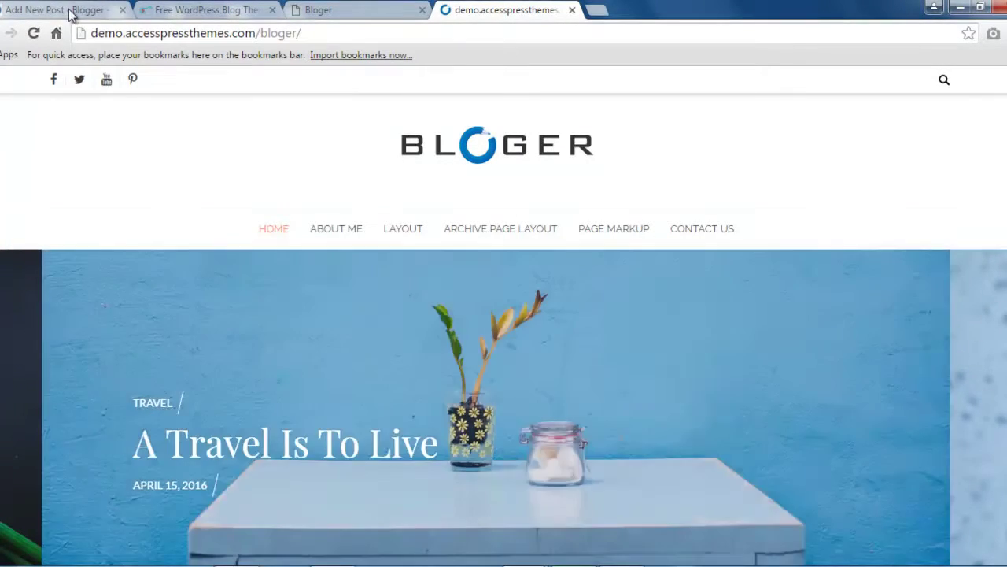
left_click(67, 11)
type("Tra")
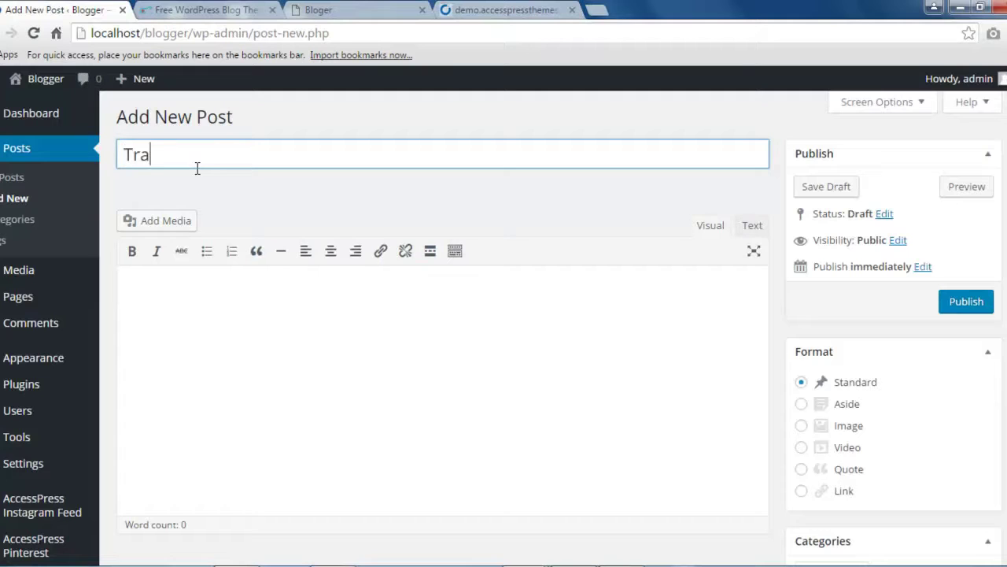
type("veldiaries")
key("Left")
key("Left")
key("Left")
key("Left")
key("Right")
key("BackSpace")
type("D")
Step: Write "A Travel is To Live" as the post's body text and make it bold
left_click(327, 331)
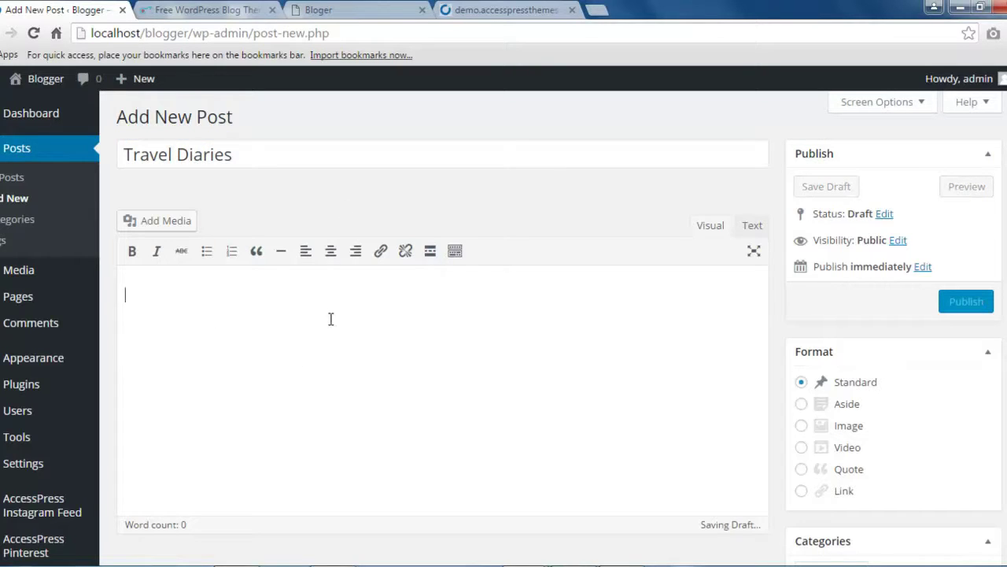
left_click(538, 9)
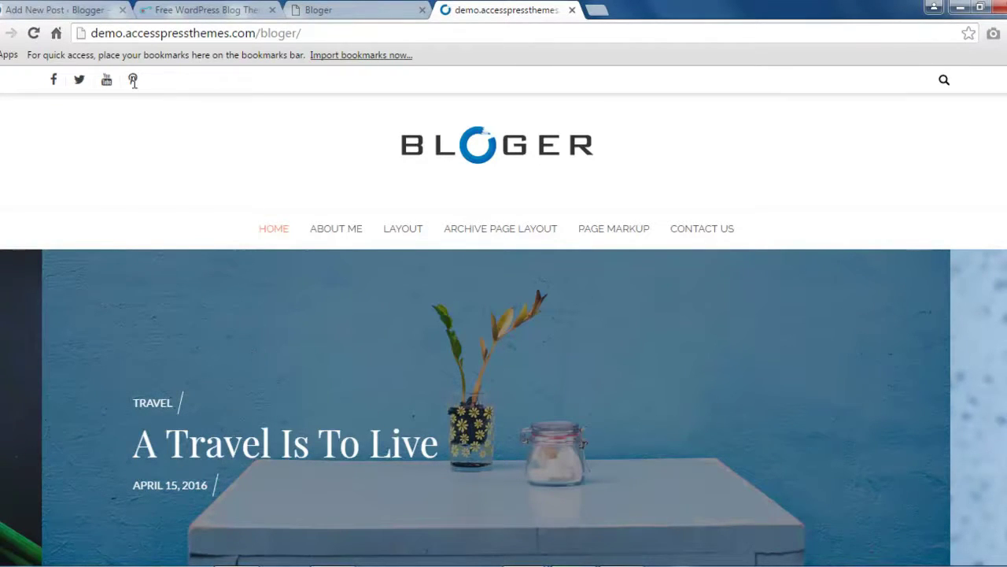
left_click(82, 10)
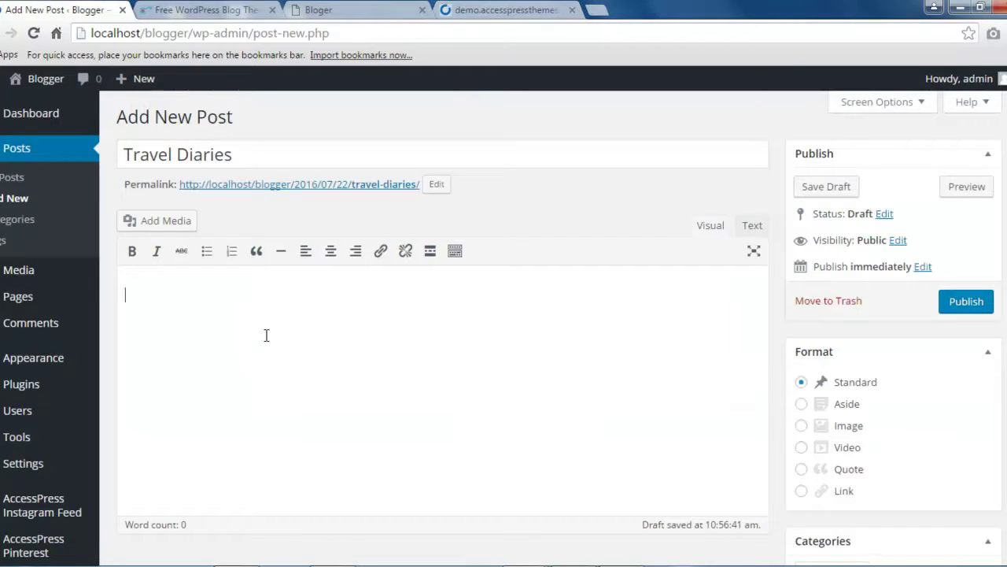
type("A Travel is To Live")
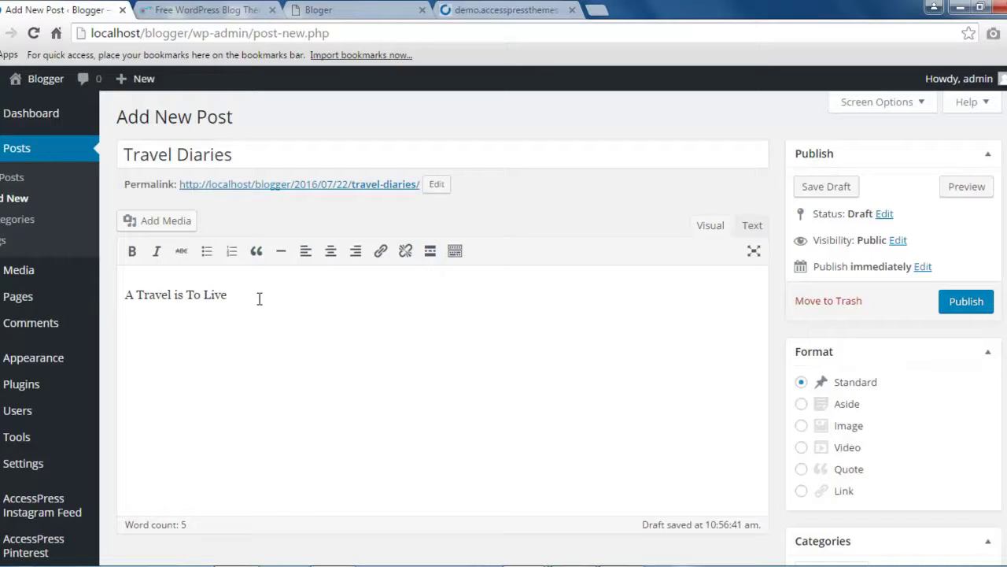
left_click_drag(259, 298, 119, 297)
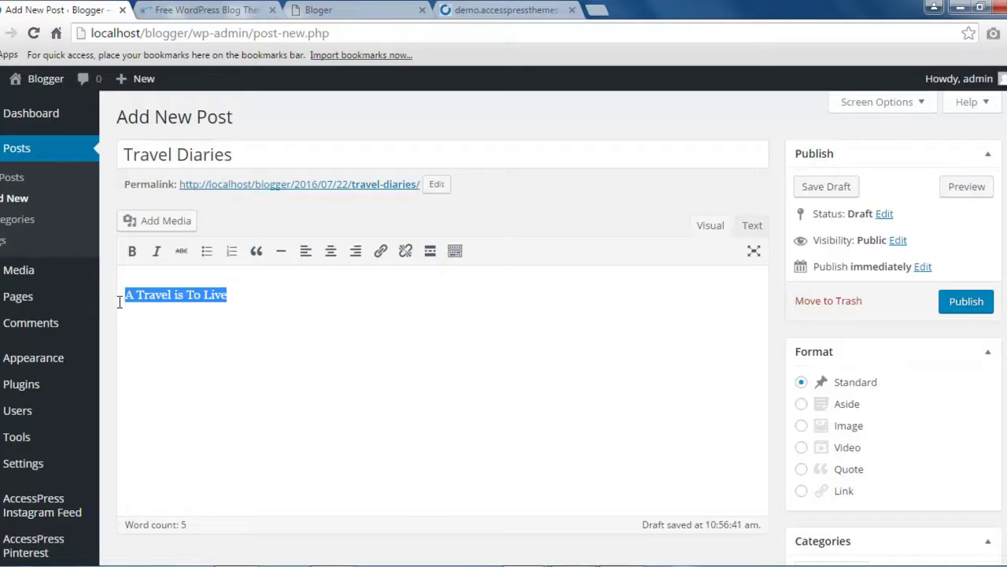
left_click(133, 254)
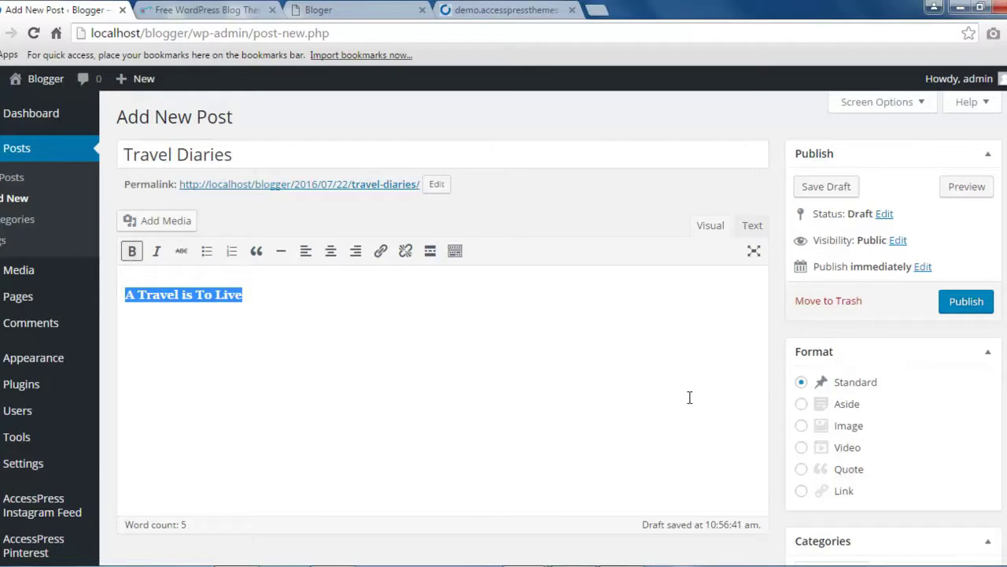
Step: Assign the post to the Slider category and set the coffee cup image slider-final-3-1024x438.jpg as its featured image
scroll(688, 398, "down", 4)
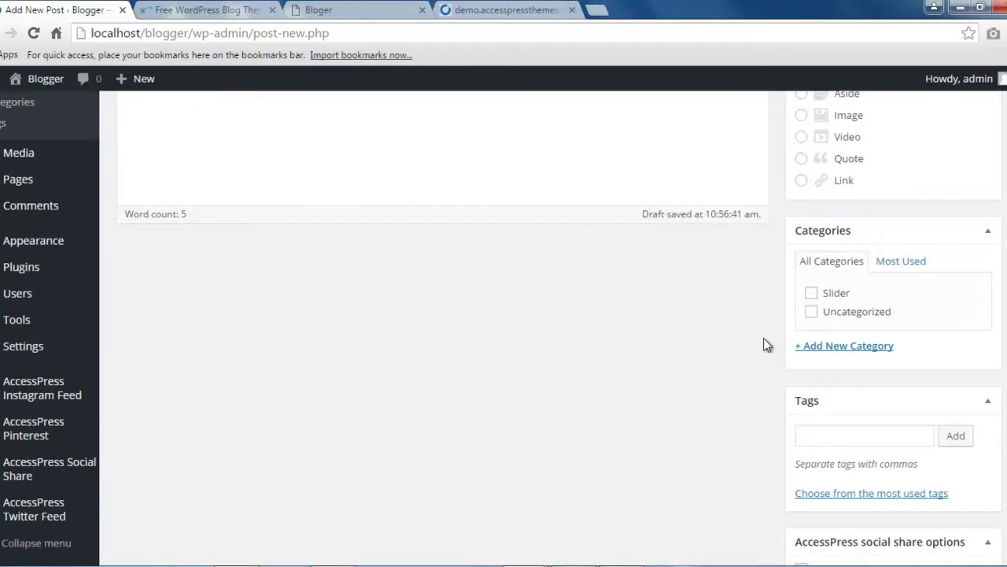
left_click(813, 295)
scroll(816, 466, "down", 2)
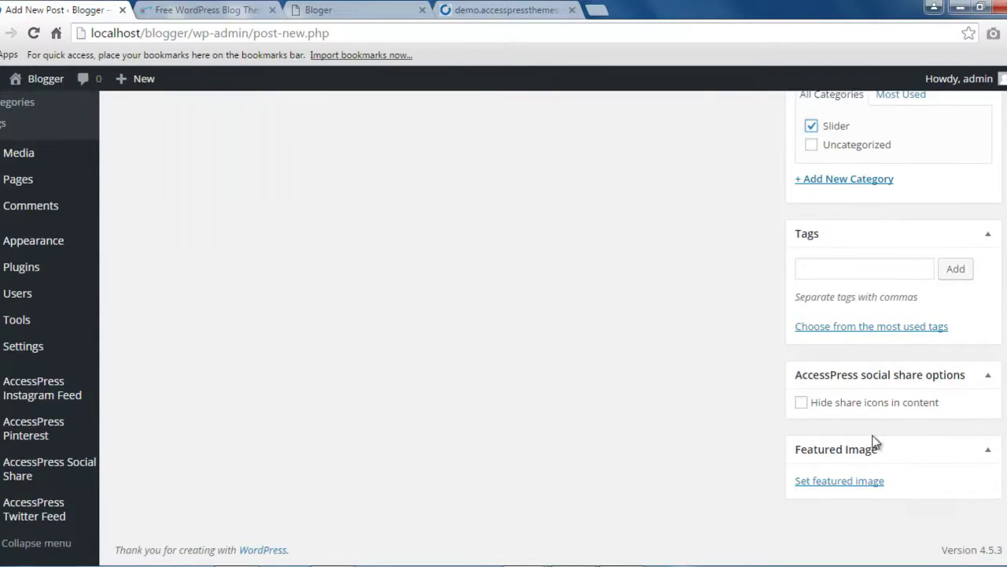
left_click(843, 480)
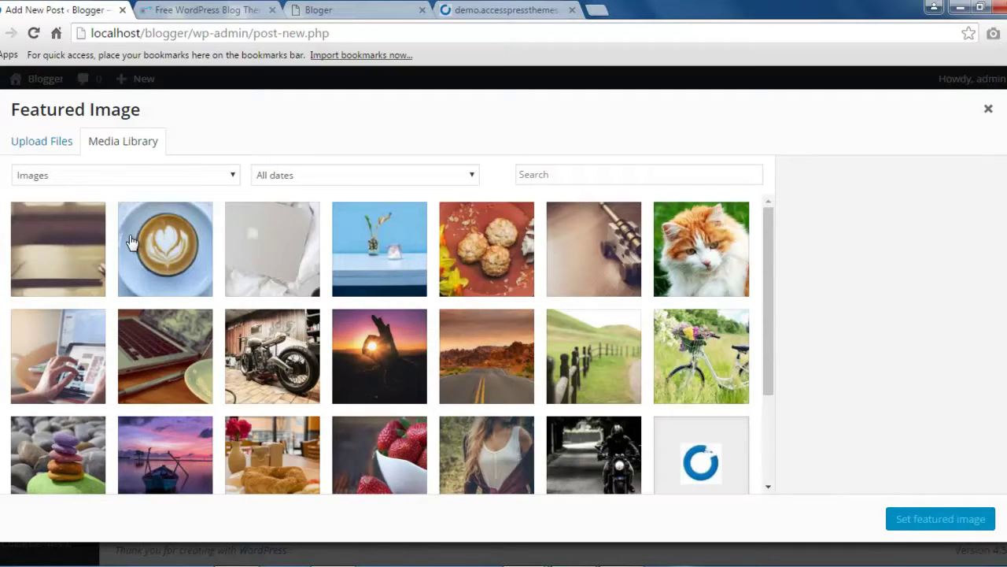
left_click(132, 242)
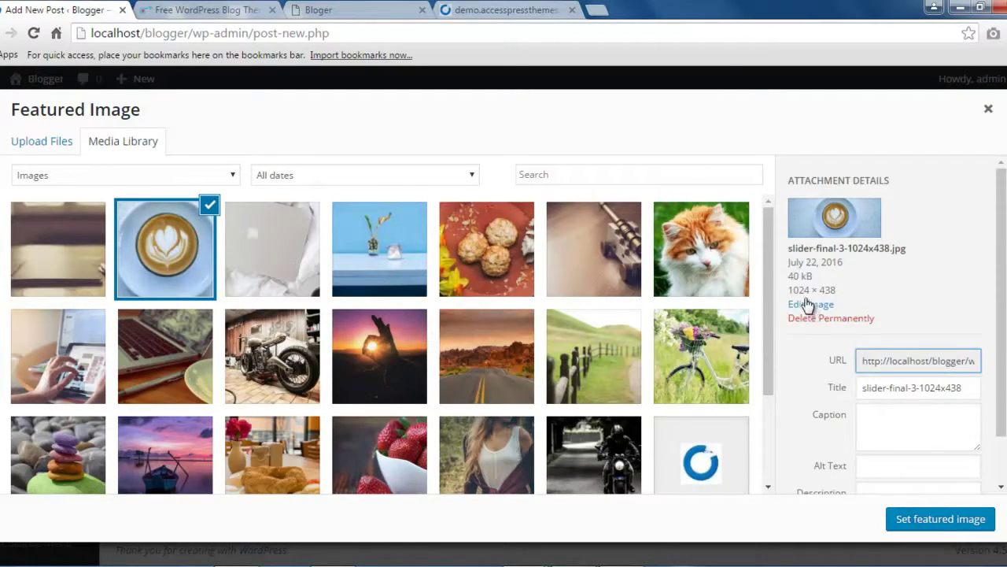
left_click(944, 521)
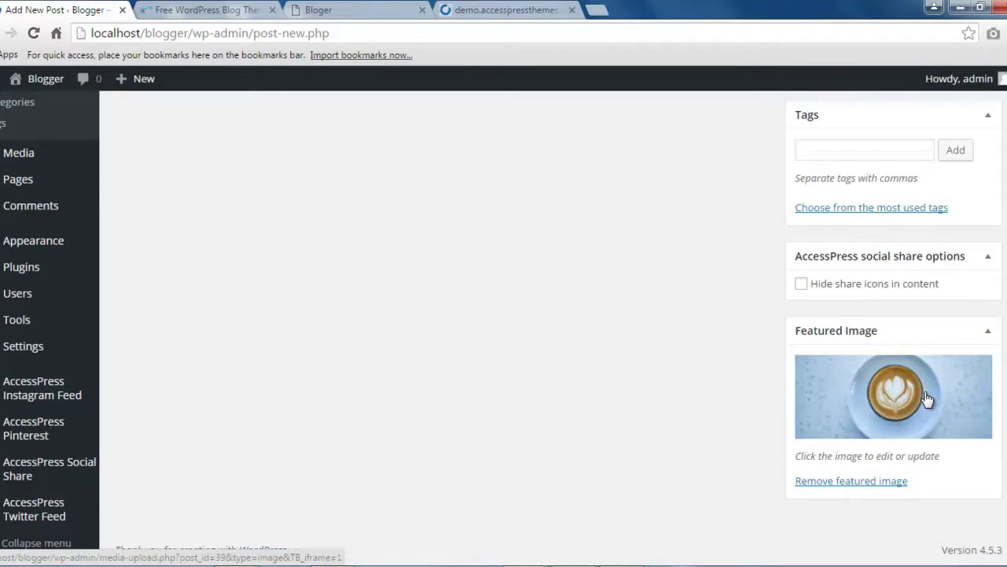
Step: Publish the "Travel Diaries" post
scroll(928, 393, "up", 5)
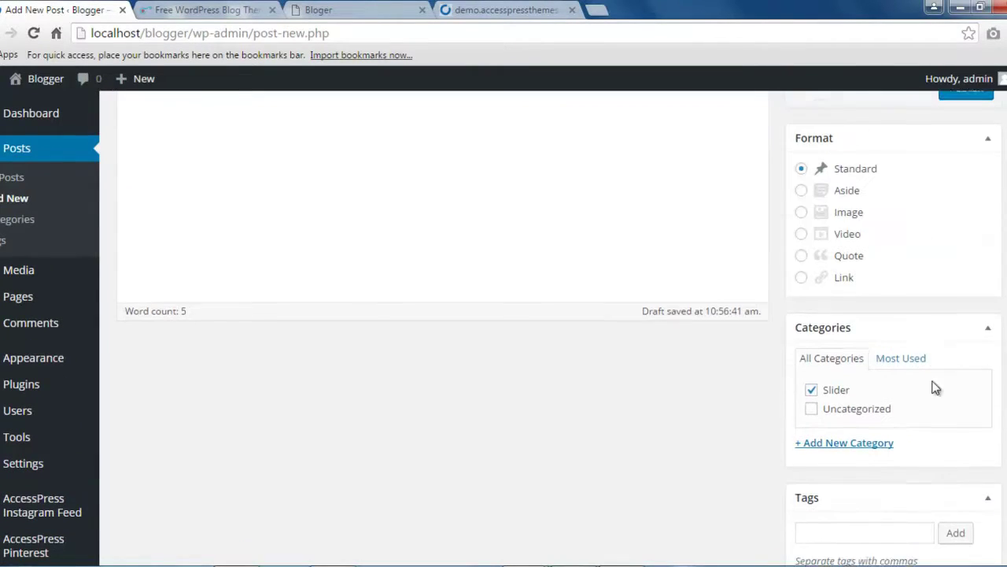
scroll(934, 307, "up", 2)
left_click(967, 248)
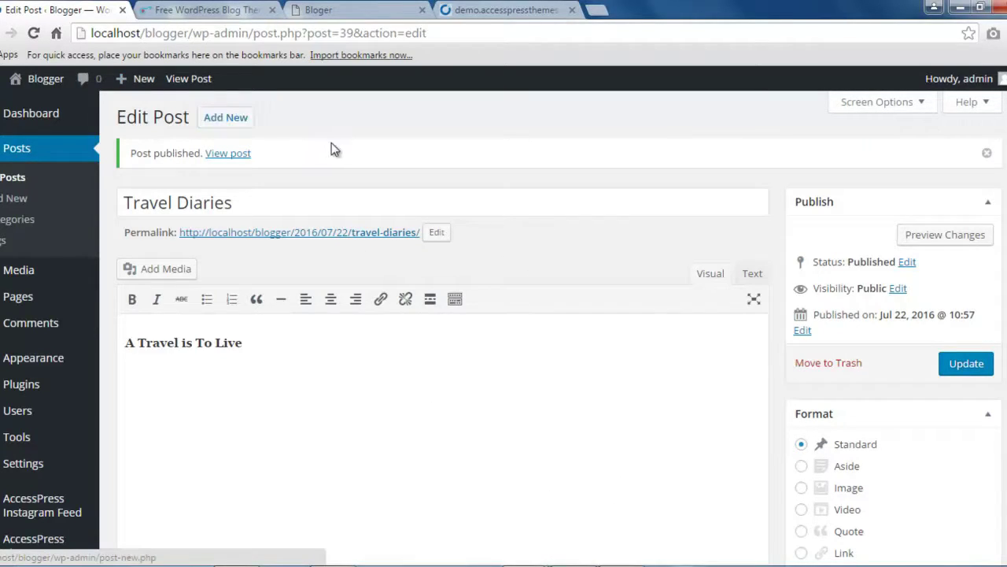
Step: Create another post titled "Hiking" with the body text "The Place I would Rather Be Hiking"
left_click(230, 117)
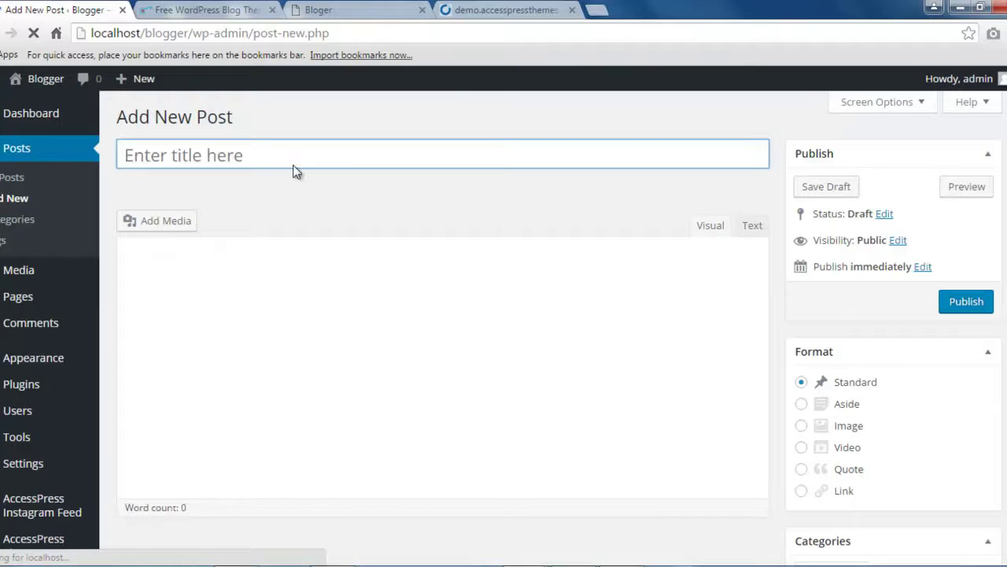
type("Hiking")
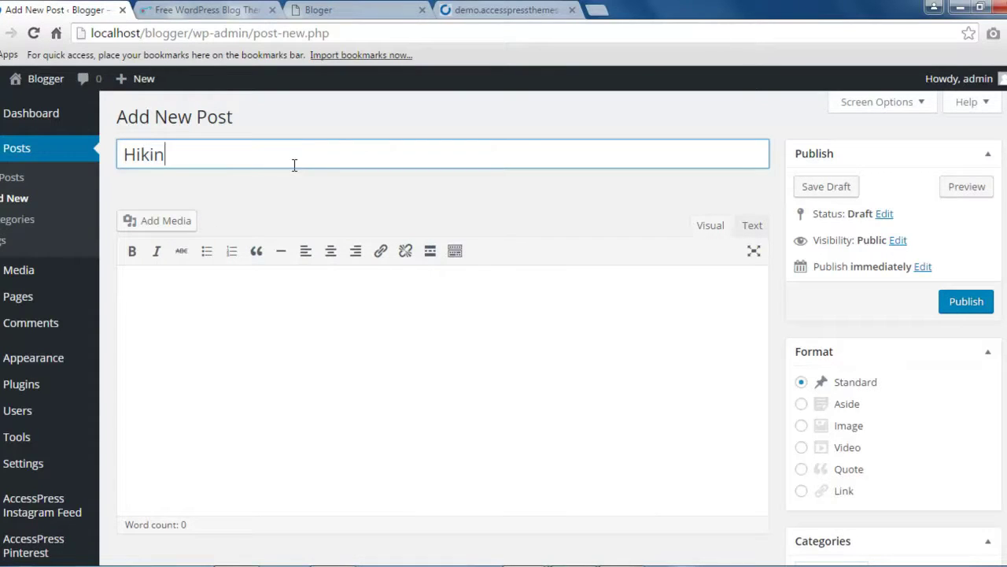
left_click(265, 357)
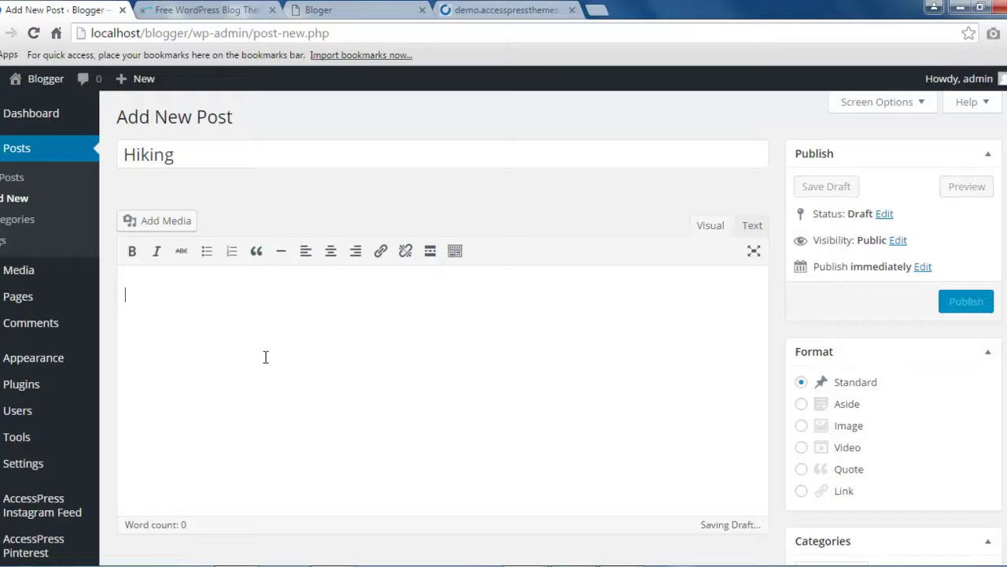
left_click(485, 9)
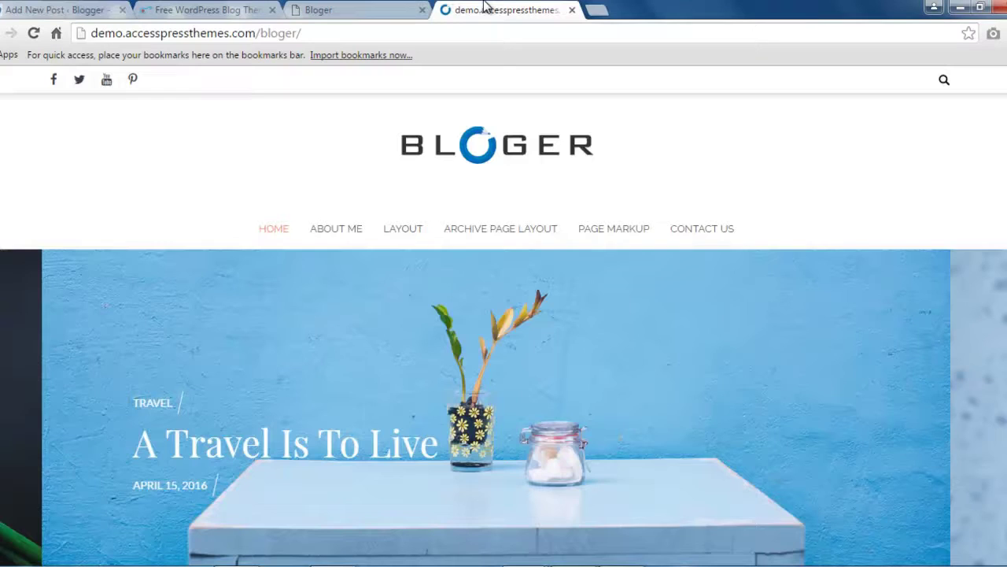
scroll(448, 426, "down", 2)
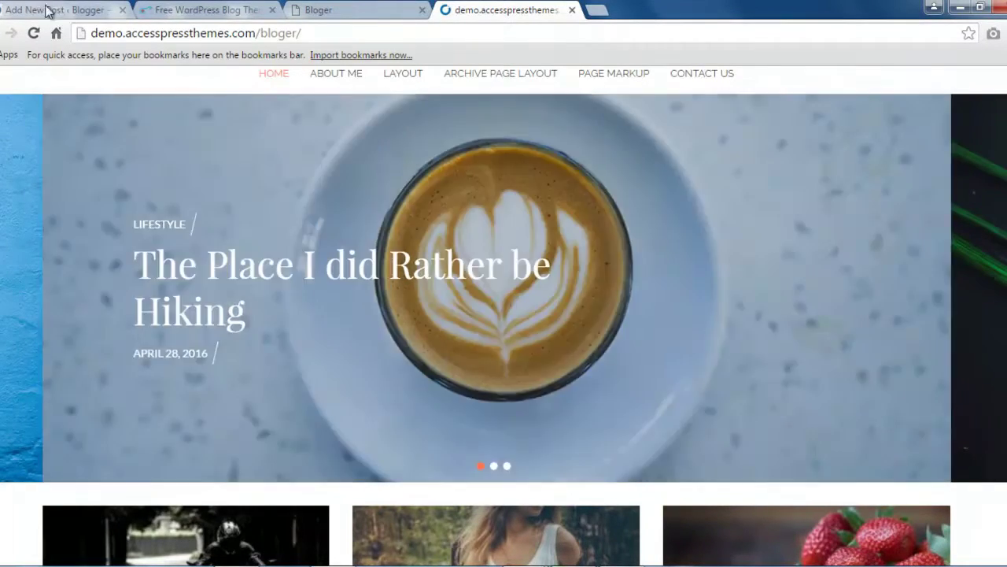
left_click(47, 10)
type("T")
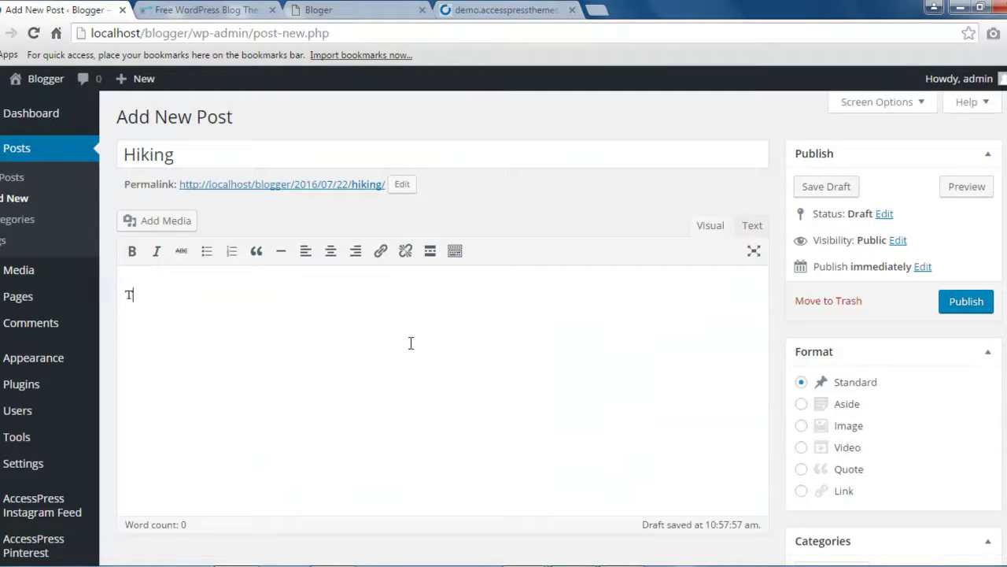
type("he Place I wo")
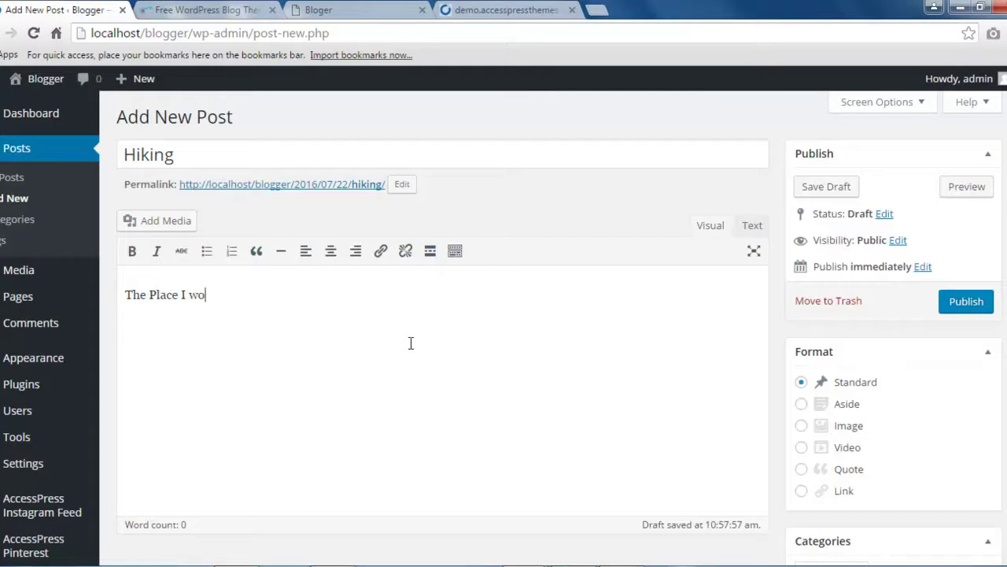
type("uld Rather Be Hiking")
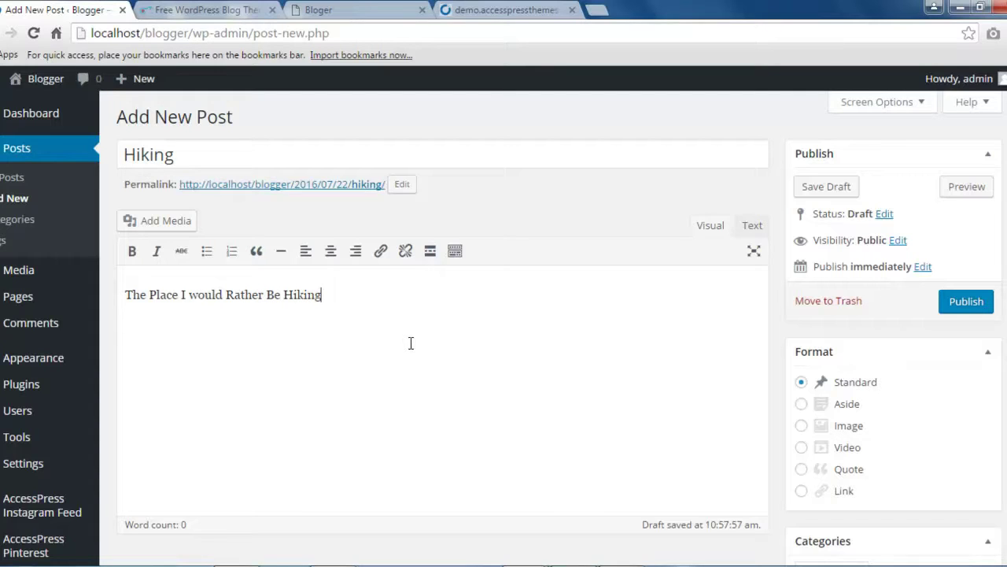
Step: Make the Hiking post's body text bold and set the cookie plate image slider-4-1024x438.jpg as its featured image
key("ctrl+a")
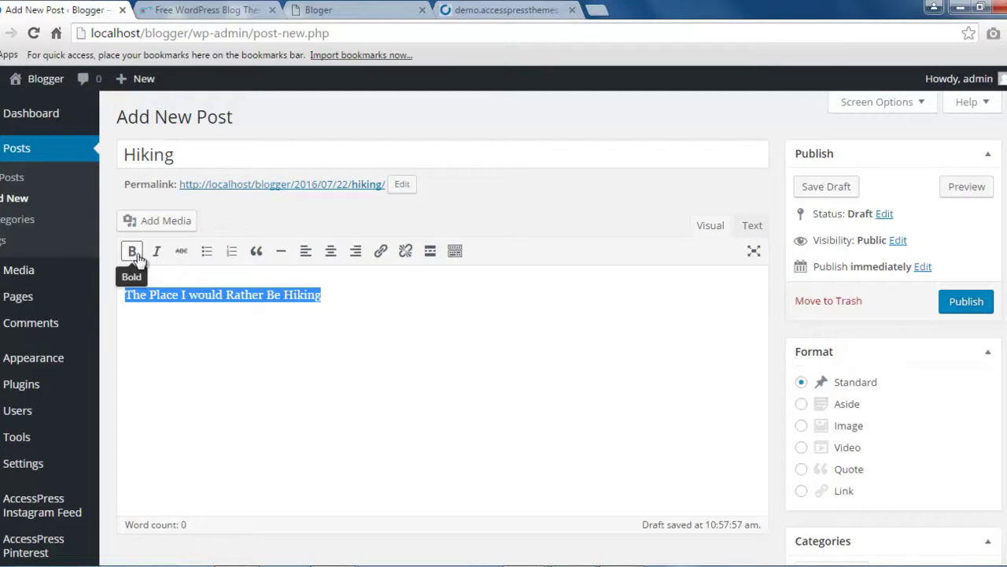
left_click(132, 251)
scroll(870, 464, "down", 6)
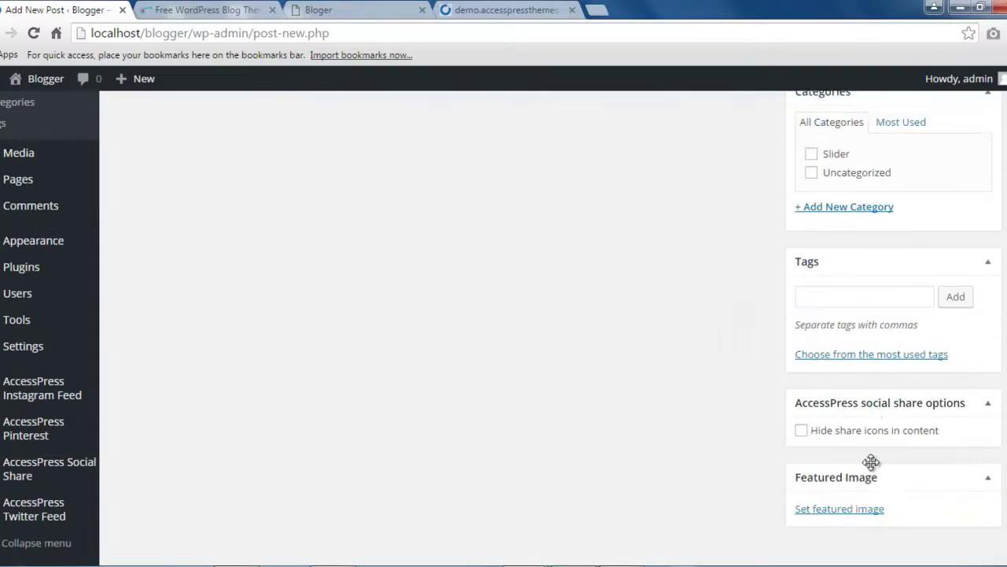
left_click(858, 488)
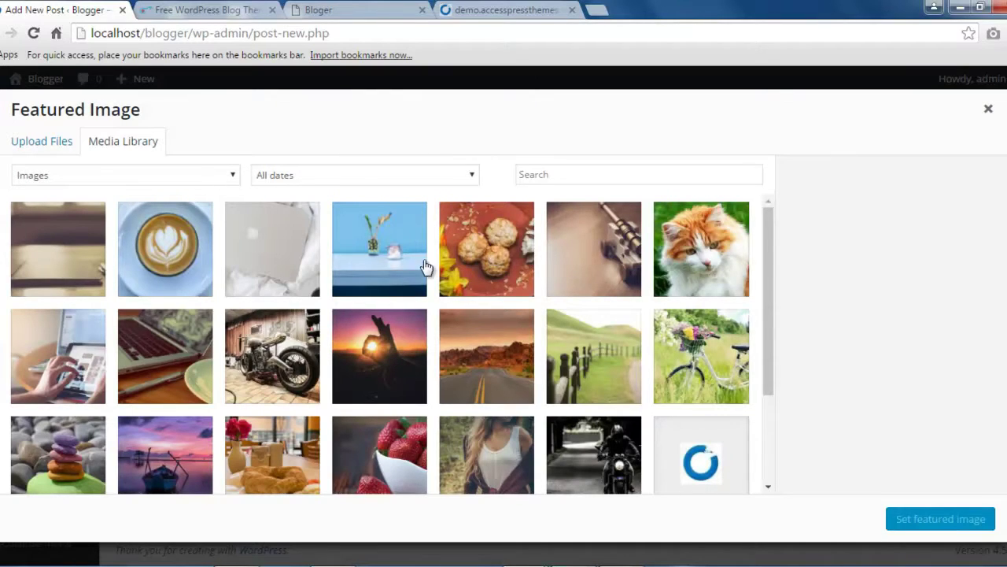
left_click(413, 262)
left_click(482, 260)
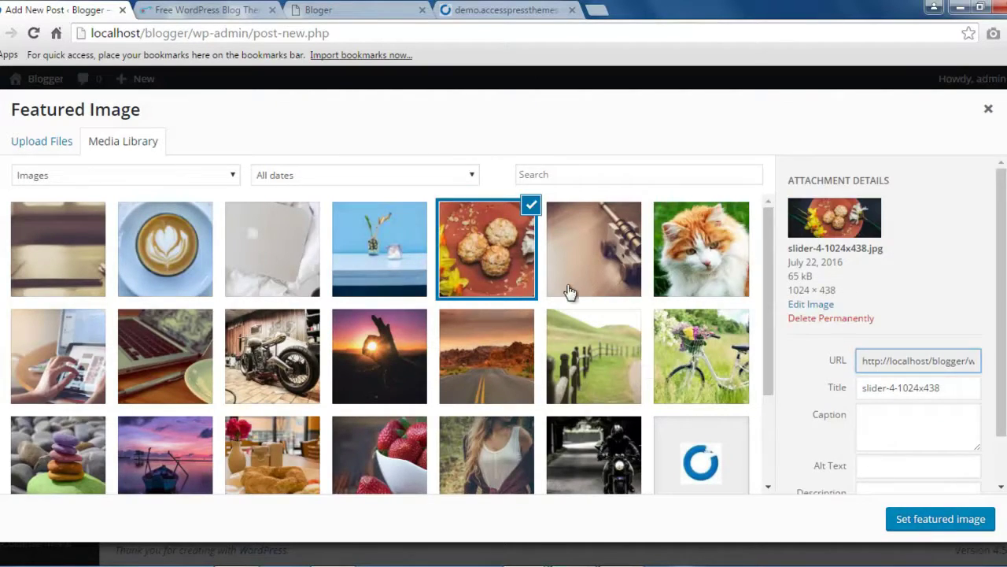
left_click(954, 519)
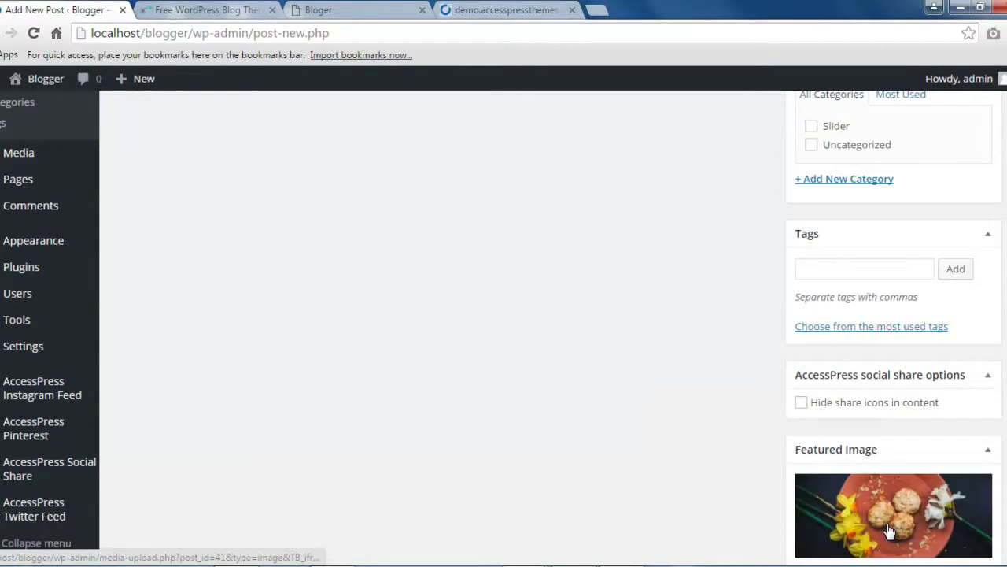
Step: Assign the Hiking post to the Slider category and publish it
scroll(873, 441, "up", 4)
left_click(811, 436)
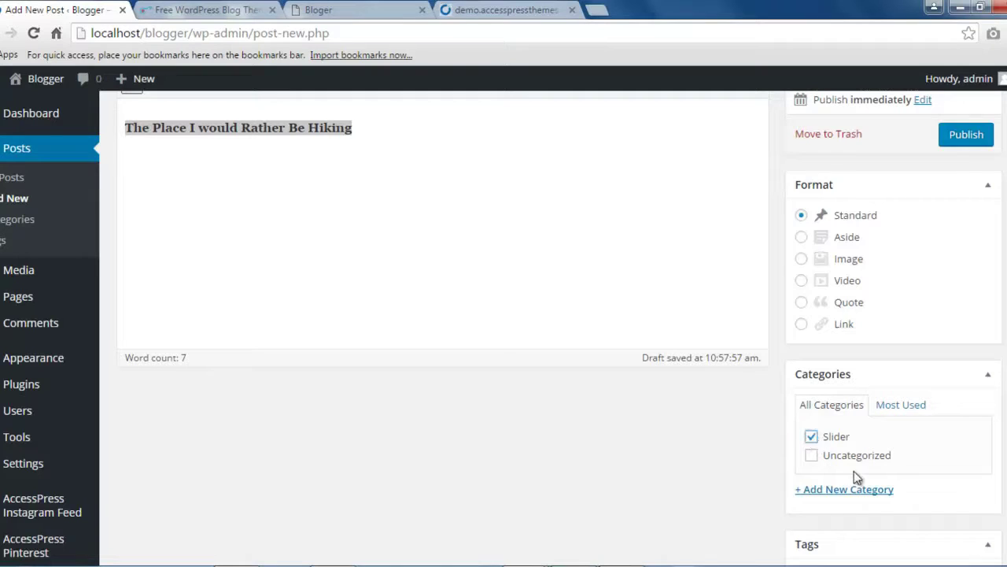
scroll(983, 250, "up", 3)
left_click(974, 307)
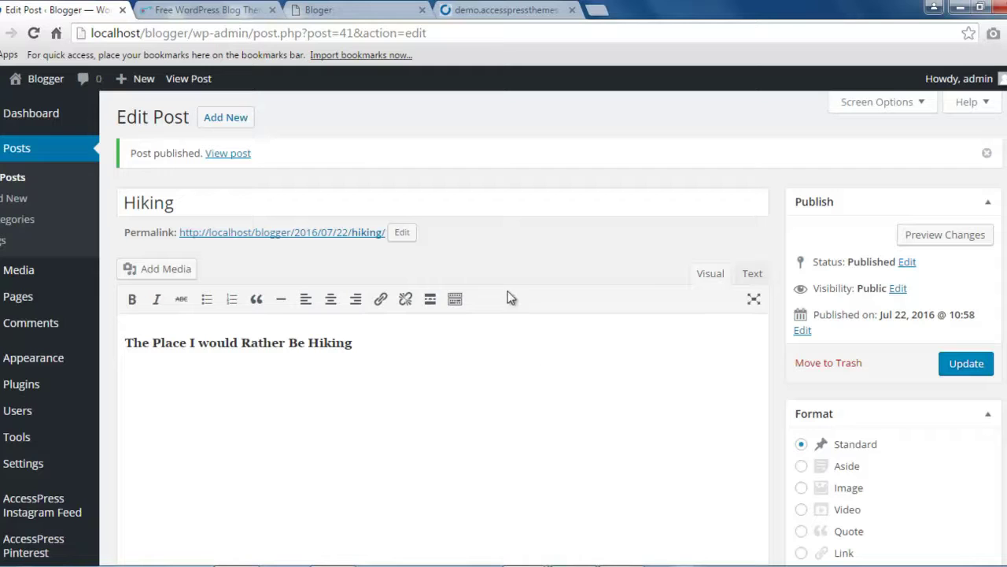
Step: In the theme customizer's home page slider settings, choose Slider as the slider category, then save and publish the change
mouse_move(69, 366)
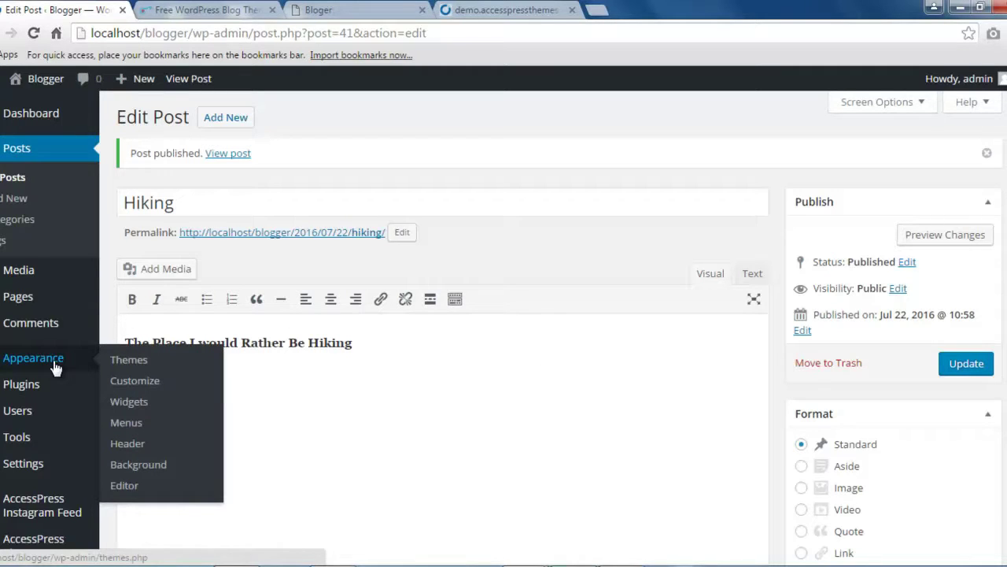
left_click(145, 386)
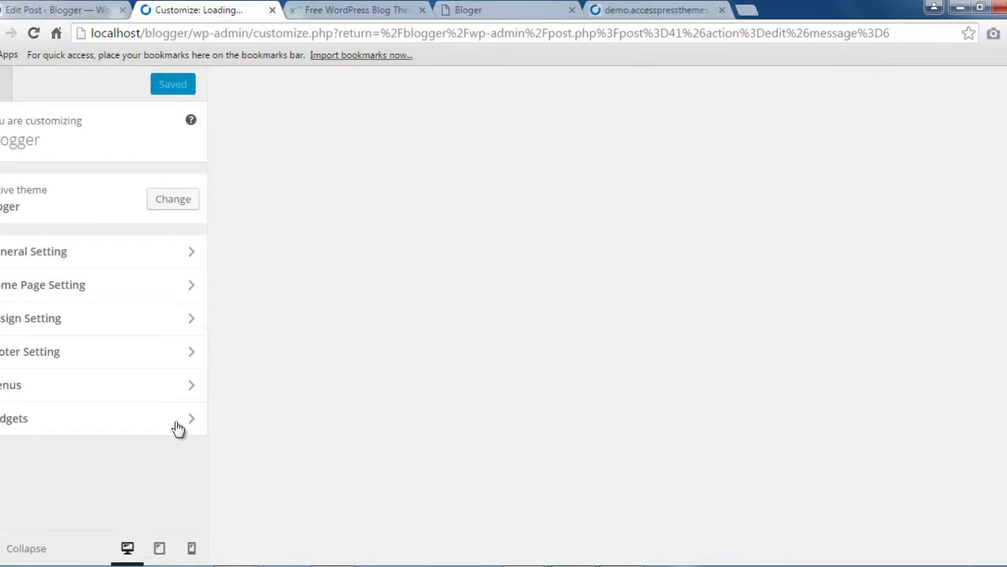
left_click(69, 288)
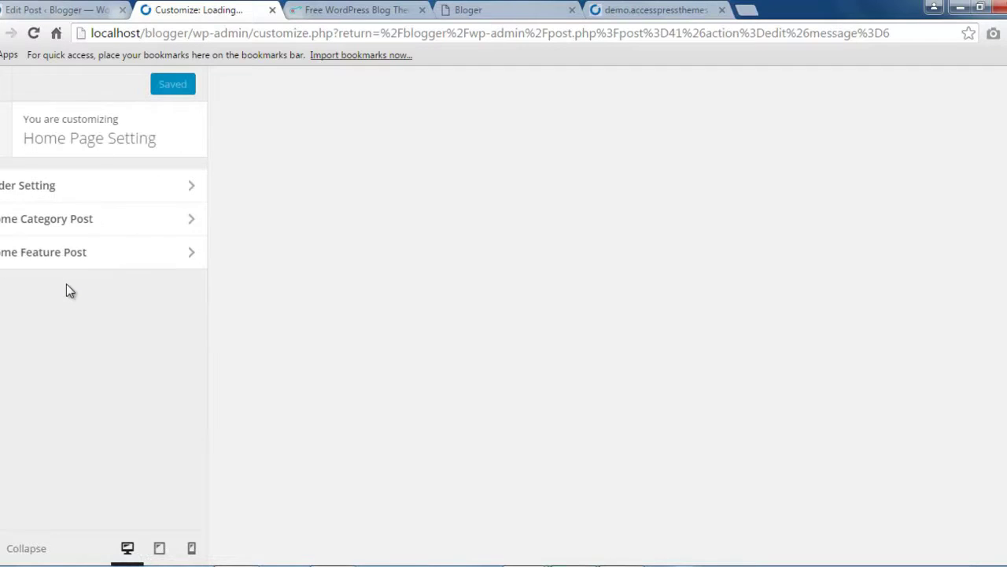
left_click(41, 188)
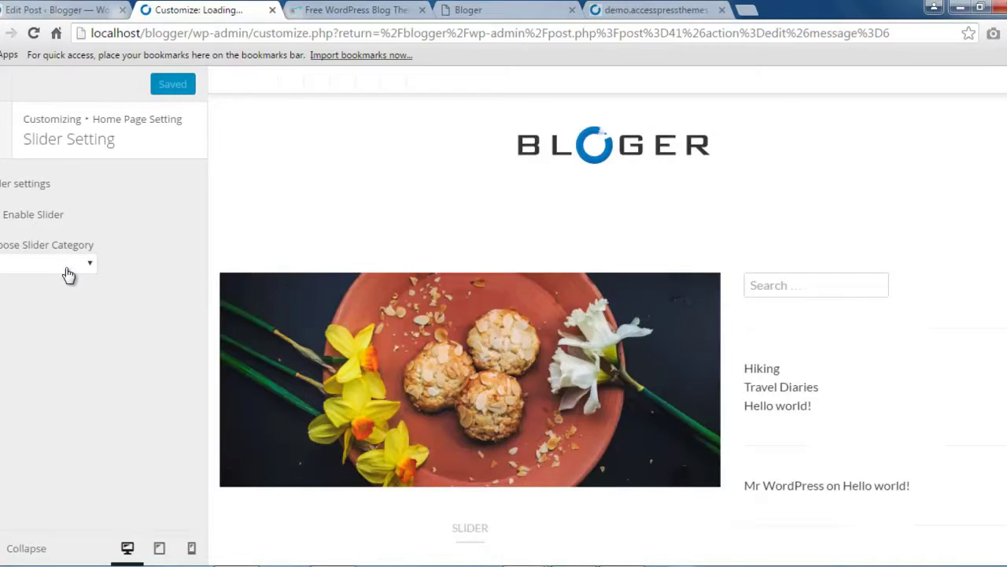
left_click(68, 266)
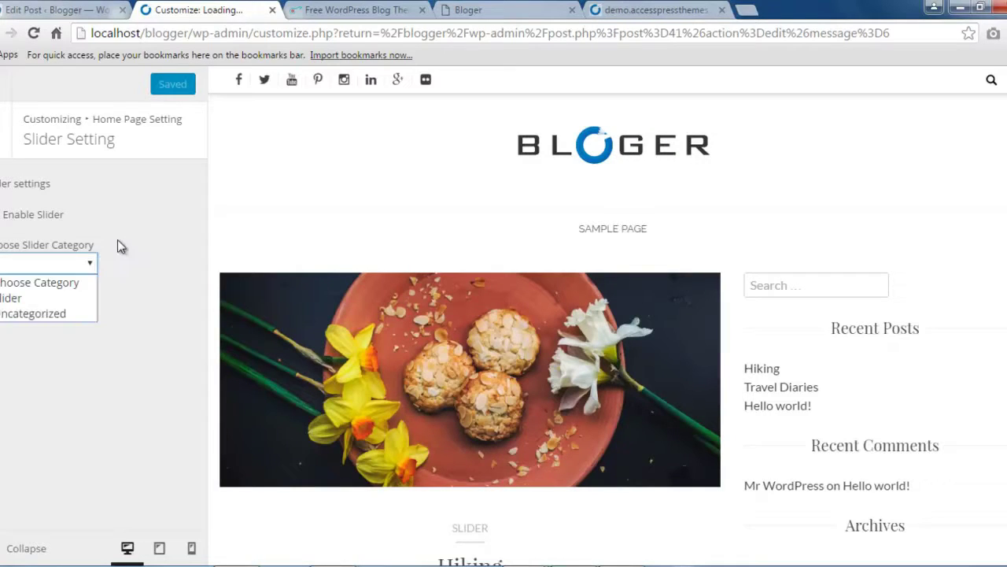
left_click(54, 298)
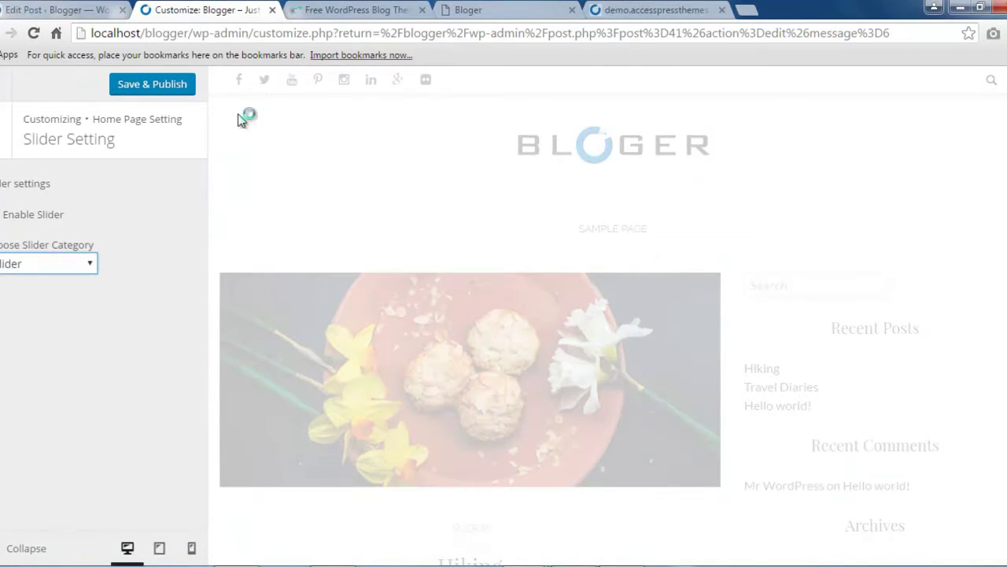
left_click(162, 93)
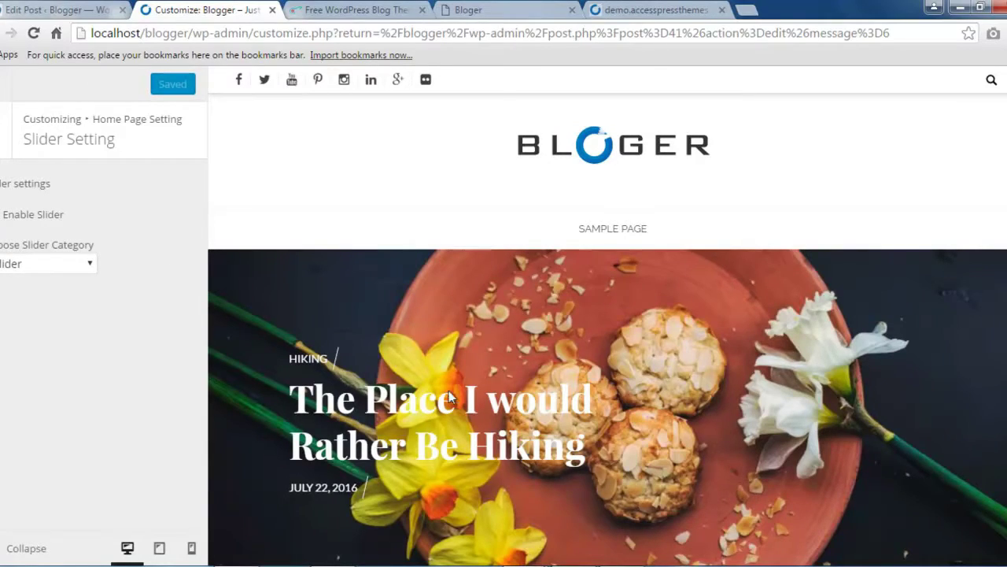
Step: Check the home page slider in the customizer's live preview
scroll(527, 490, "down", 3)
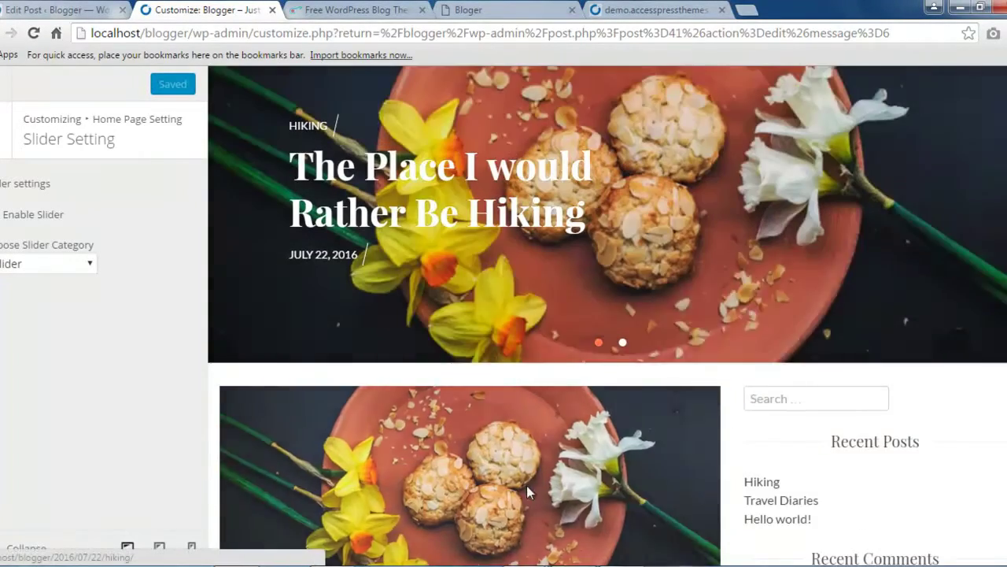
scroll(526, 485, "up", 2)
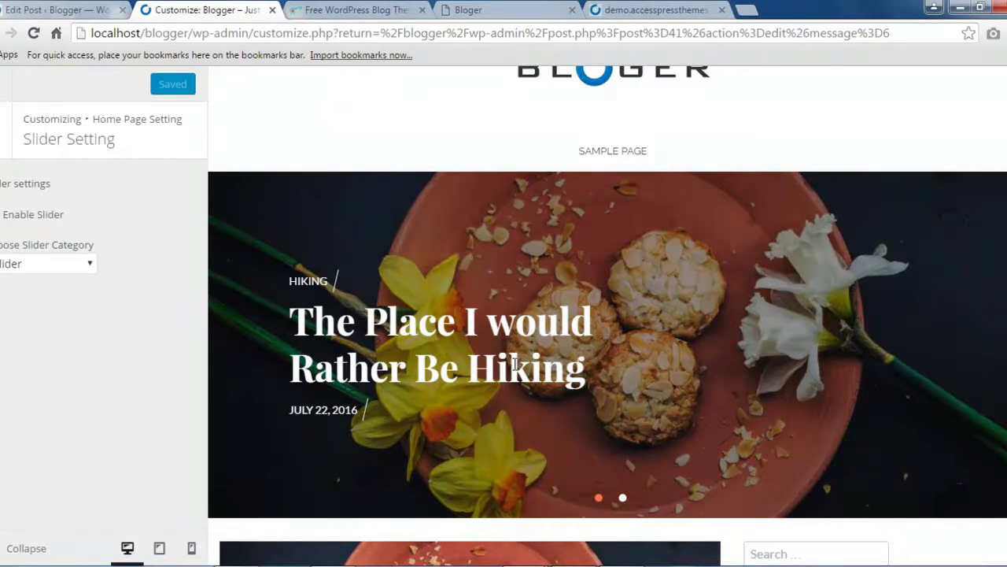
scroll(682, 441, "up", 1)
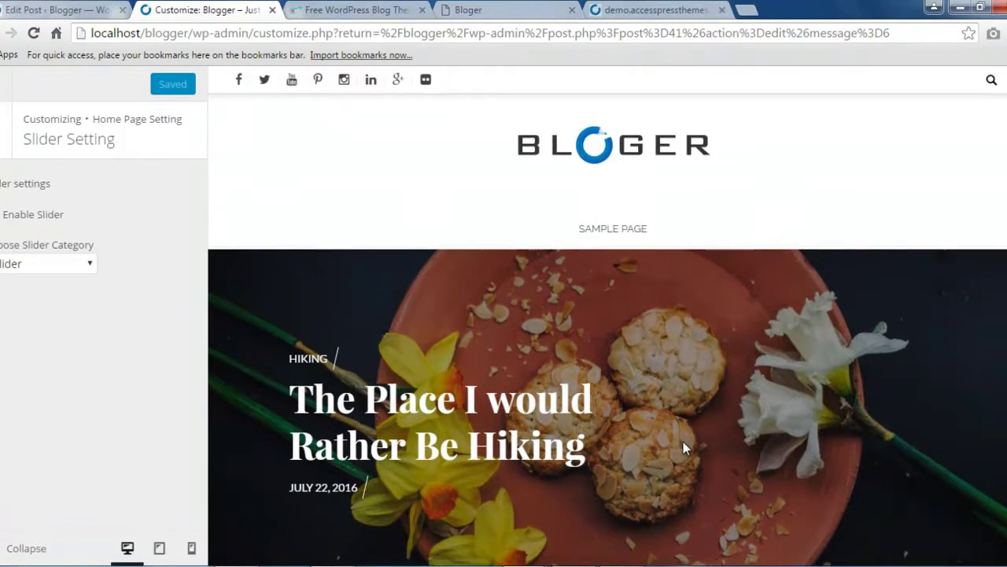
scroll(683, 442, "down", 1)
Step: Open the site's front page in a new browser tab and look over the slider and the posts below it
left_click(48, 11)
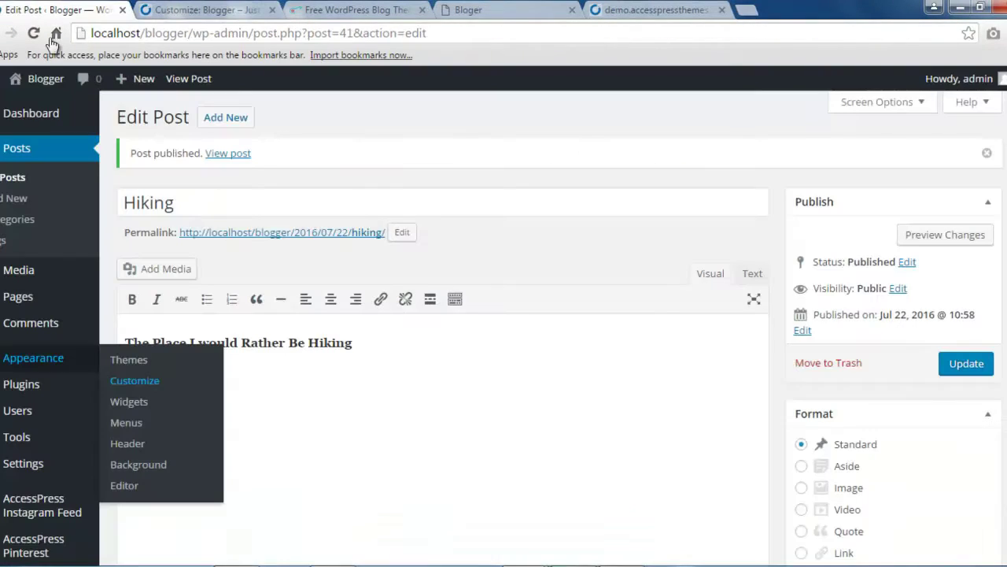
mouse_move(24, 79)
right_click(36, 103)
left_click(79, 110)
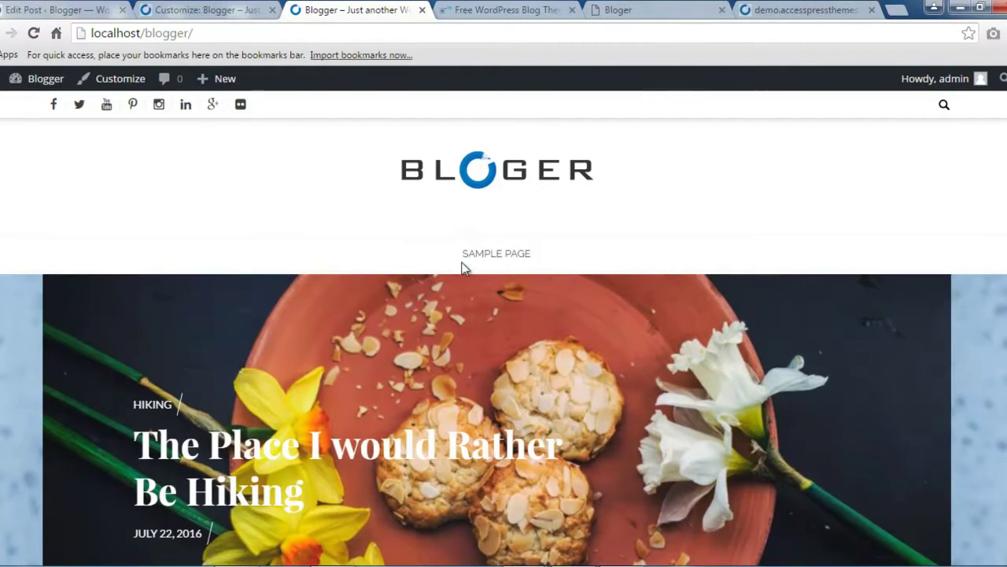
scroll(526, 338, "down", 4)
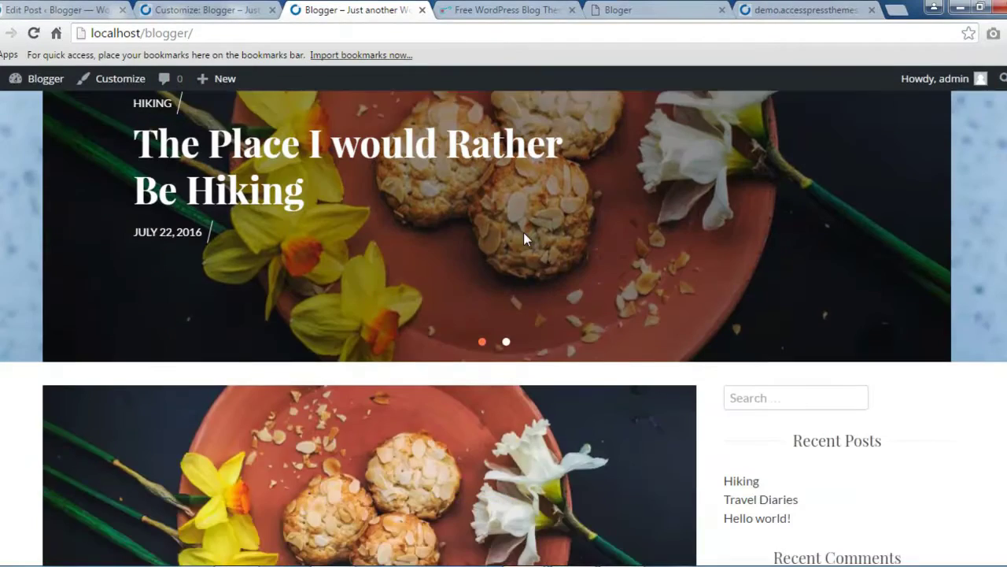
scroll(529, 319, "up", 4)
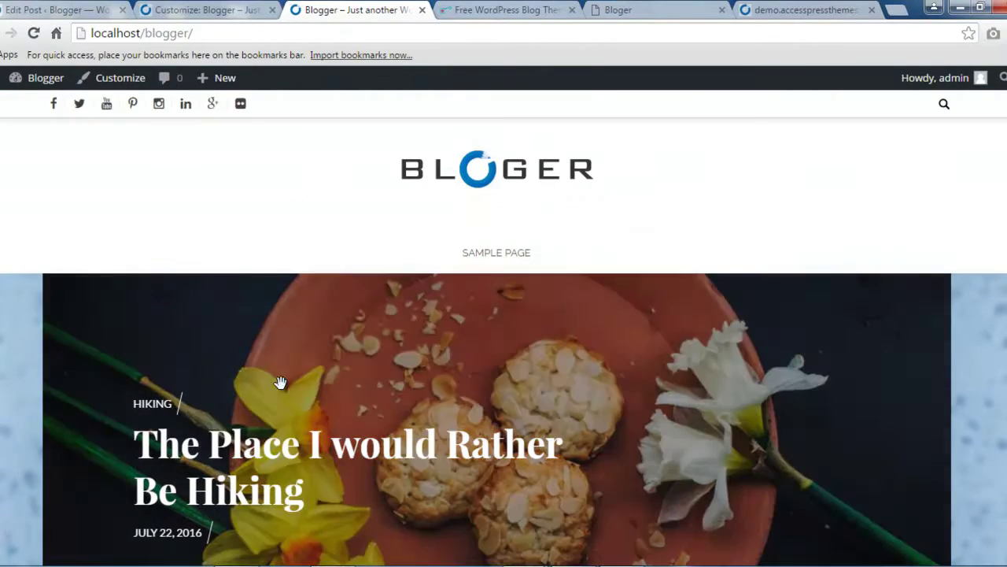
Step: Swipe back and forth between the Hiking and Travel Diaries slides to check how the front page slider works
scroll(705, 392, "down", 1)
left_click_drag(716, 382, 113, 375)
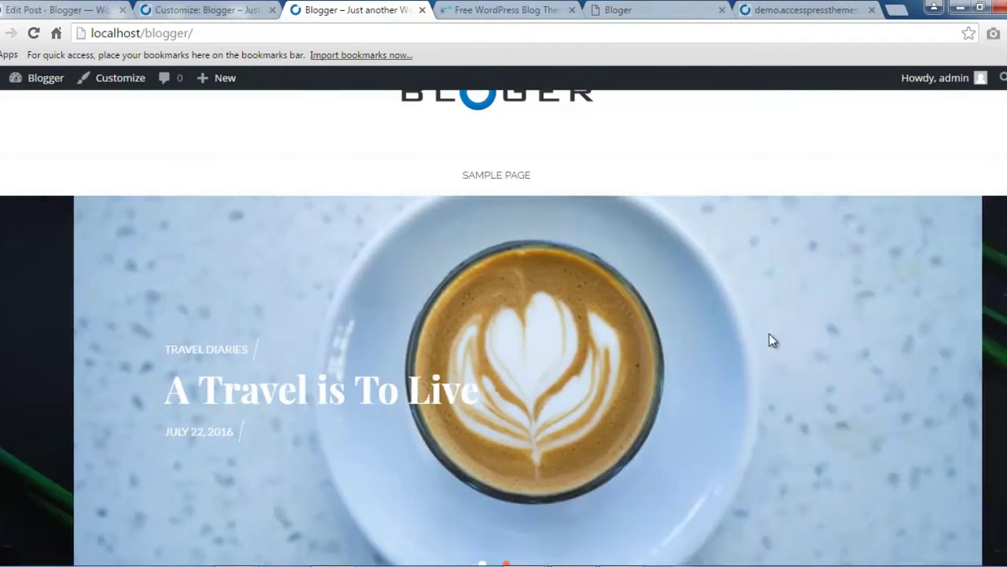
left_click_drag(771, 340, 141, 339)
left_click_drag(936, 366, 40, 289)
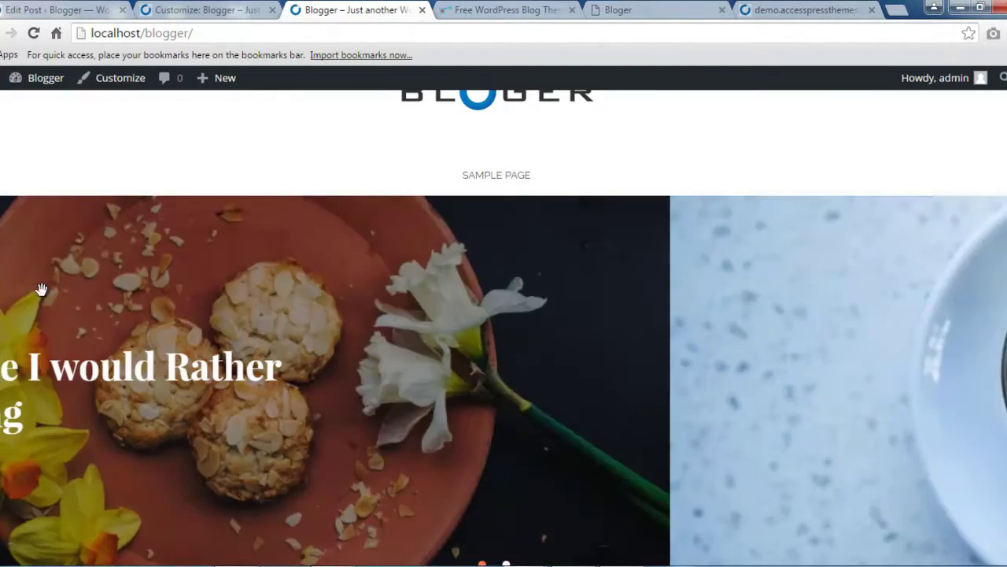
left_click_drag(783, 332, 307, 348)
left_click_drag(786, 390, 141, 373)
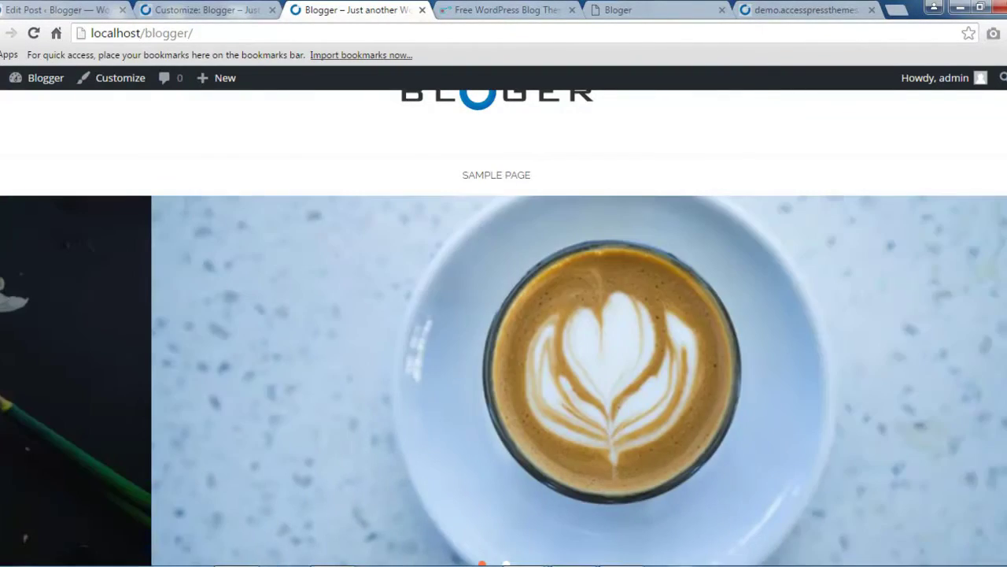
left_click_drag(259, 386, 504, 392)
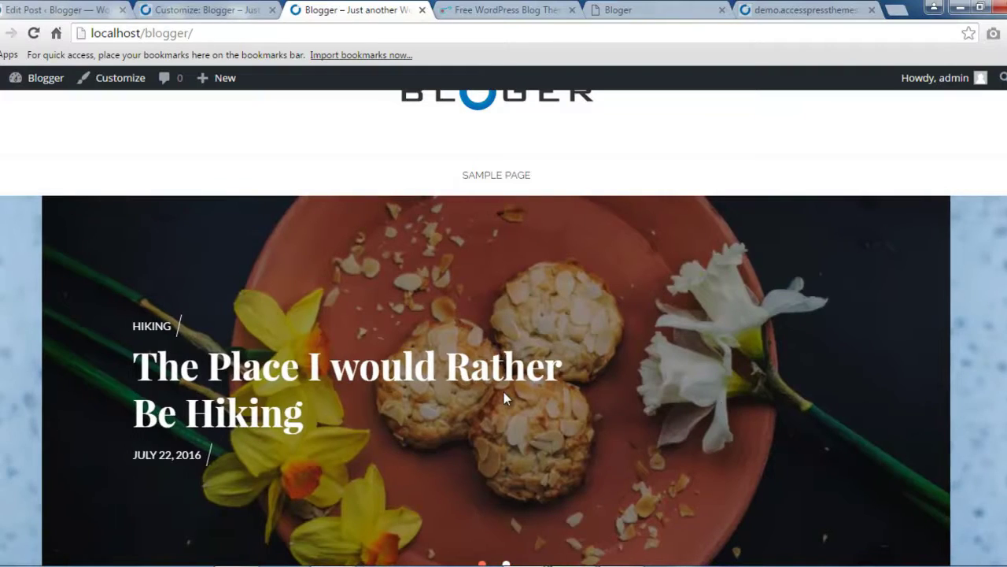
scroll(503, 393, "down", 2)
scroll(661, 403, "up", 2)
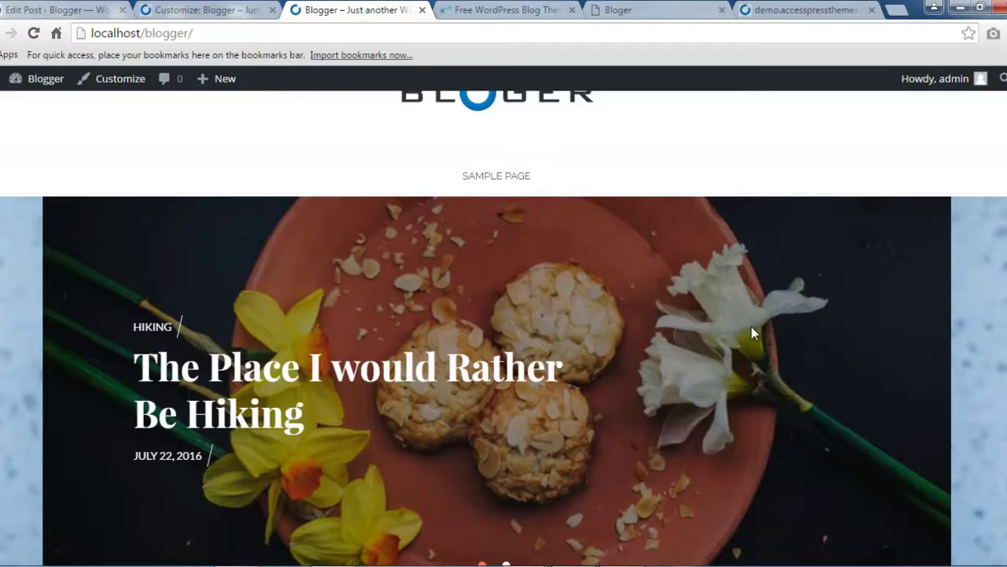
scroll(607, 372, "up", 1)
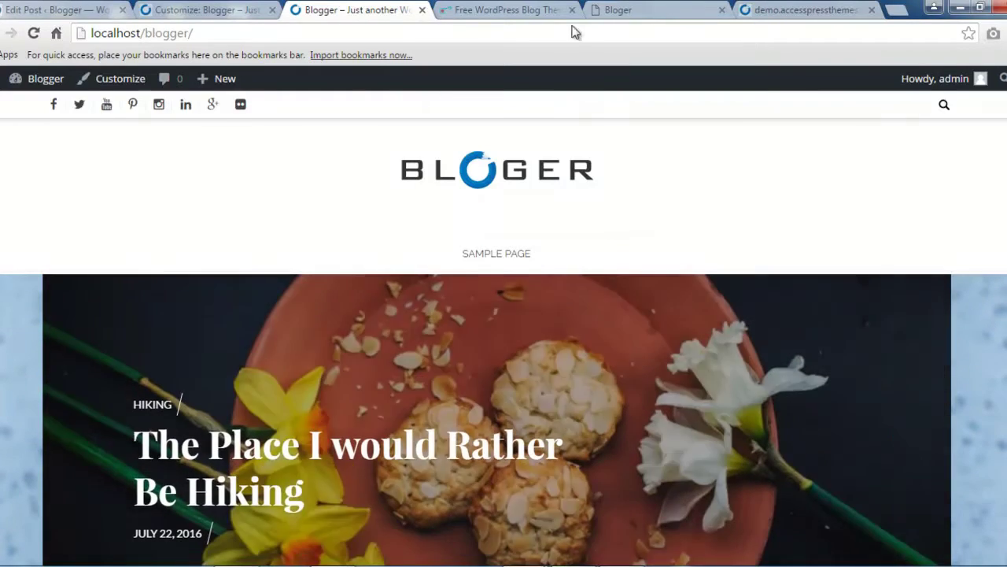
Step: Switch to the Bloger documentation and read the Slider Setting instructions in its Home Page Settings section
left_click(696, 7)
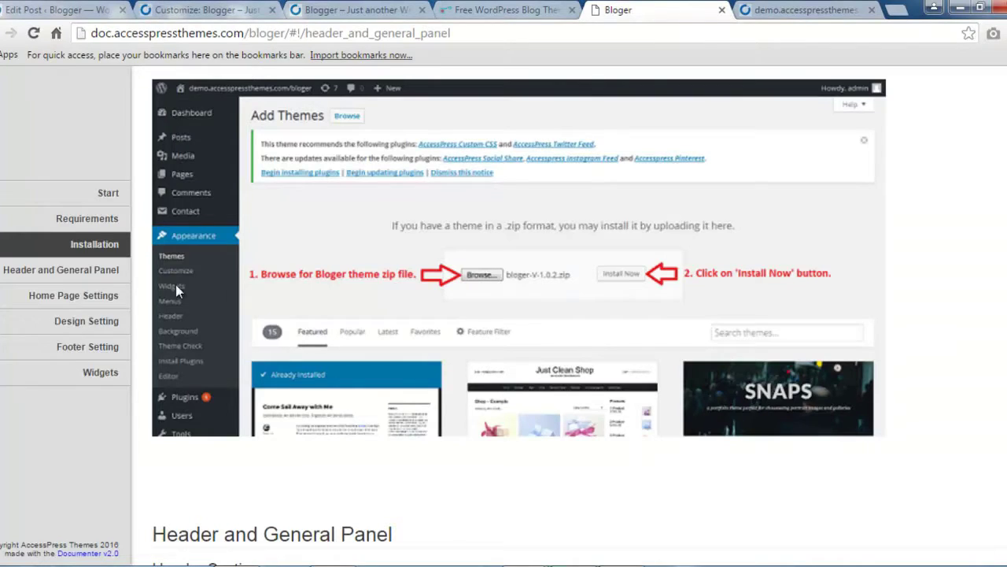
left_click(100, 296)
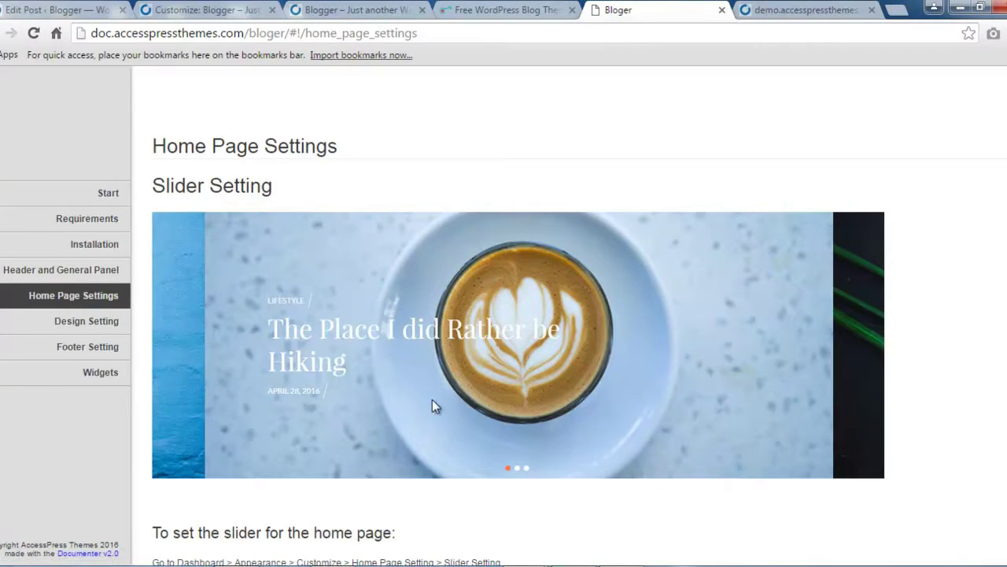
scroll(433, 401, "down", 6)
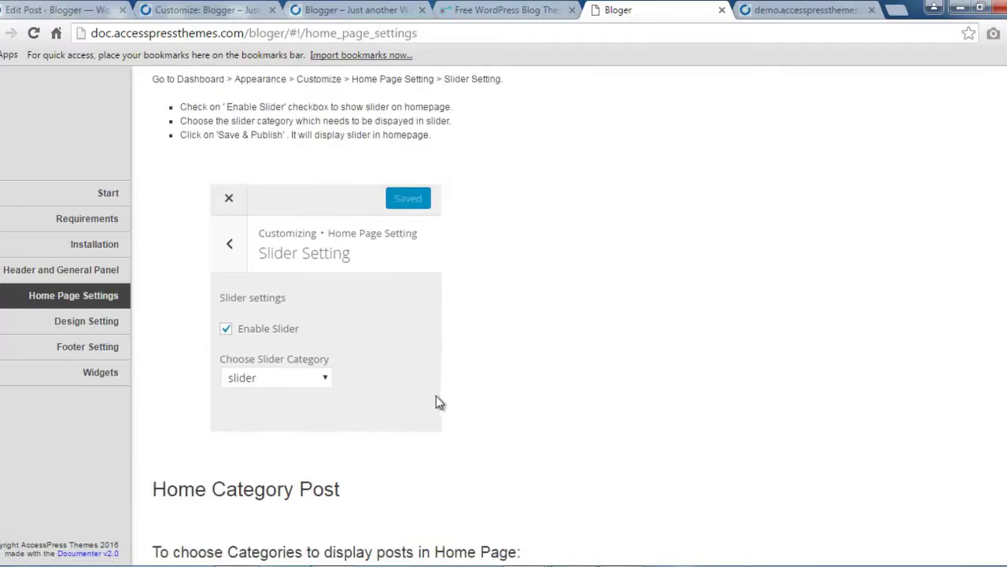
scroll(432, 418, "down", 4)
scroll(425, 437, "up", 8)
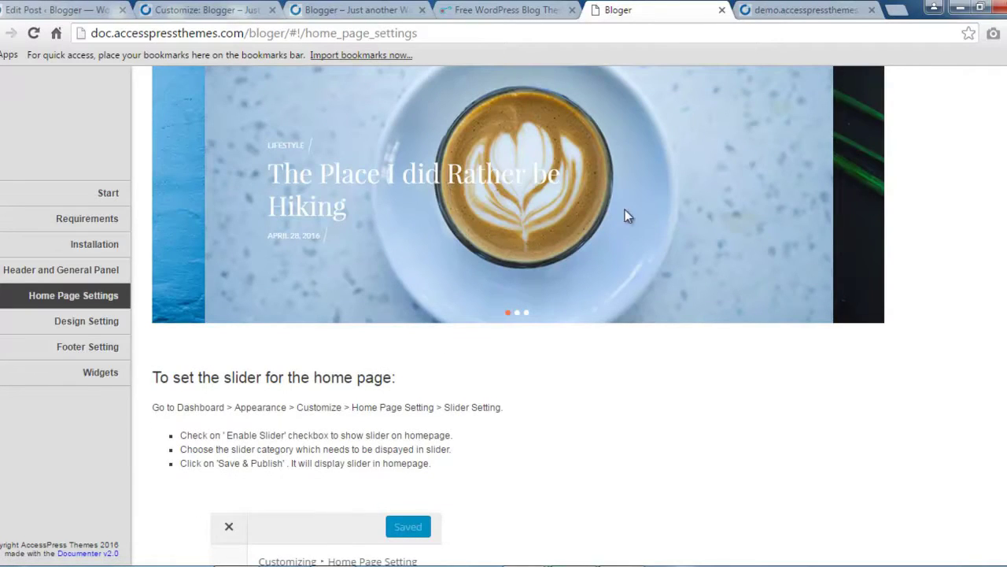
scroll(567, 425, "up", 4)
scroll(567, 425, "down", 3)
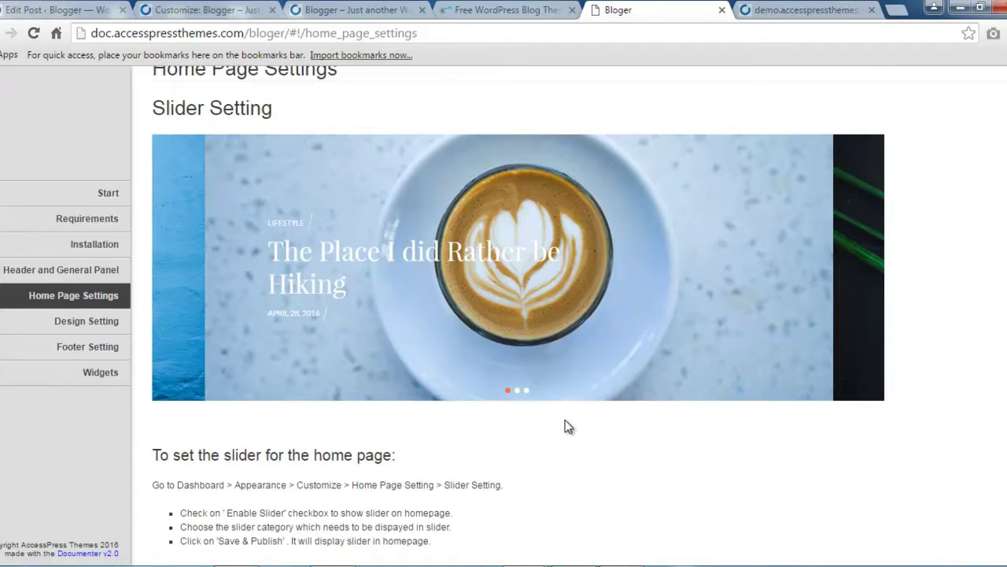
Step: Switch to the Bloger theme page on accesspressthemes.com, go to its footer and dismiss the theme download pop-up
left_click(526, 11)
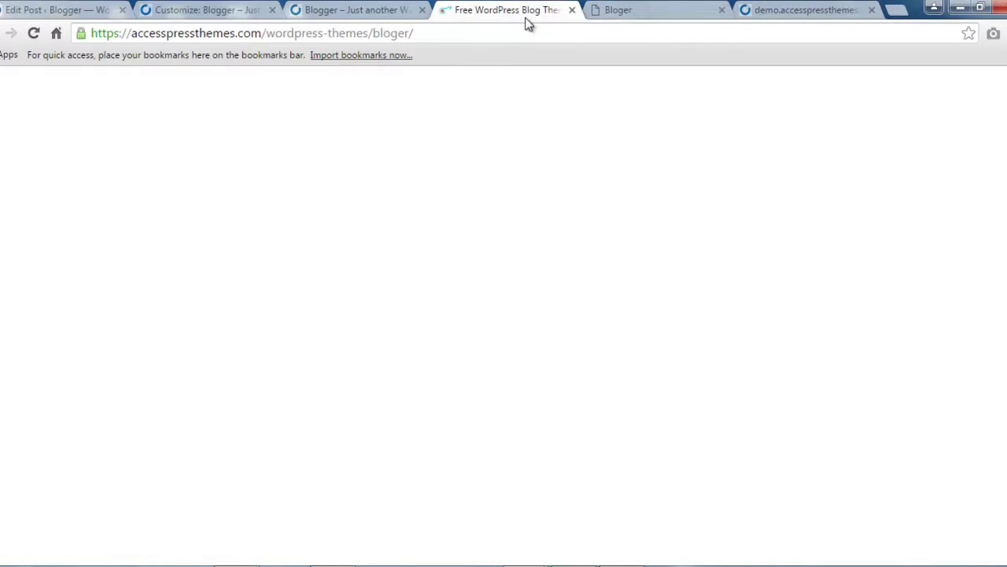
scroll(503, 338, "down", 20)
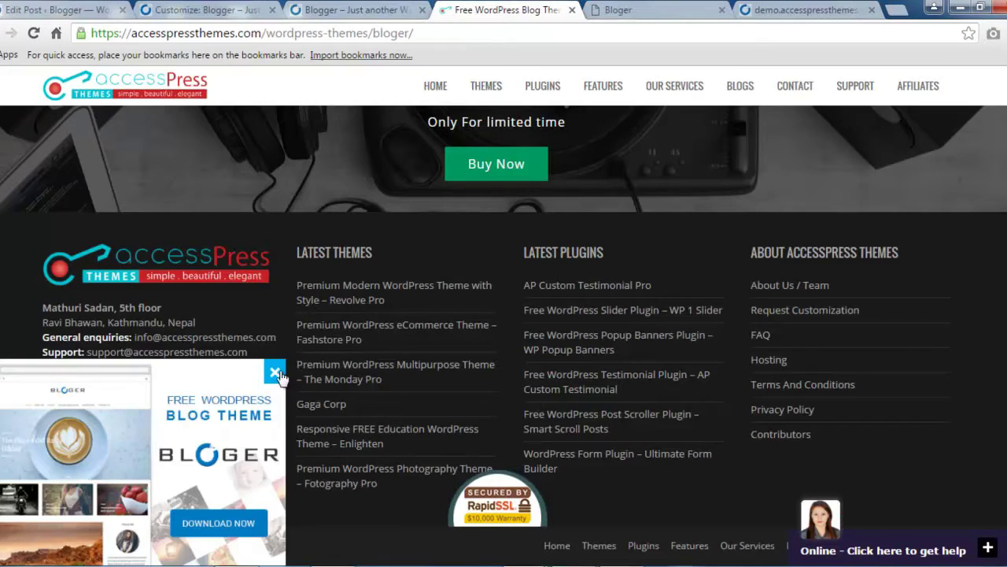
left_click(277, 373)
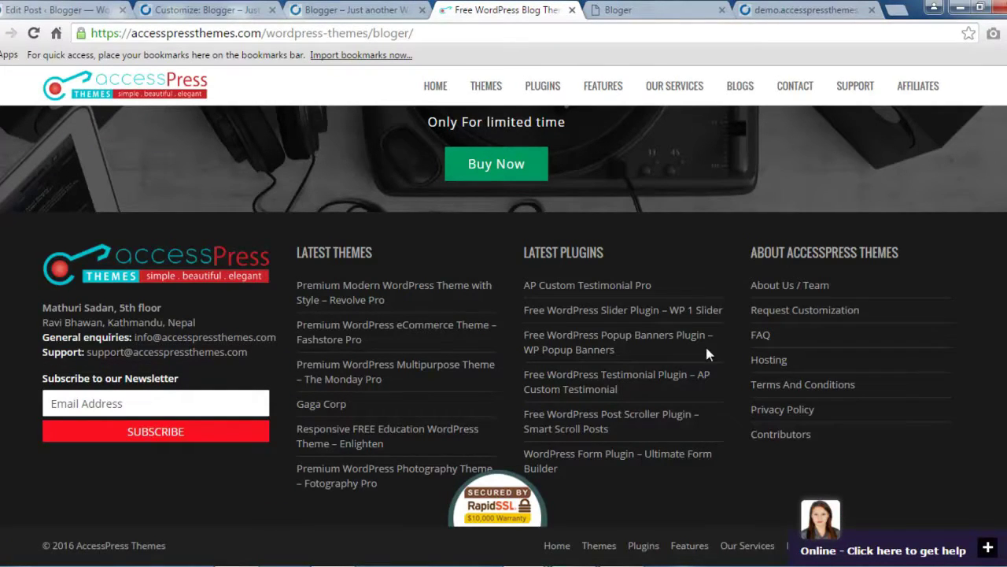
Step: Return to the Bloger documentation and skim back to its Start section
left_click(633, 9)
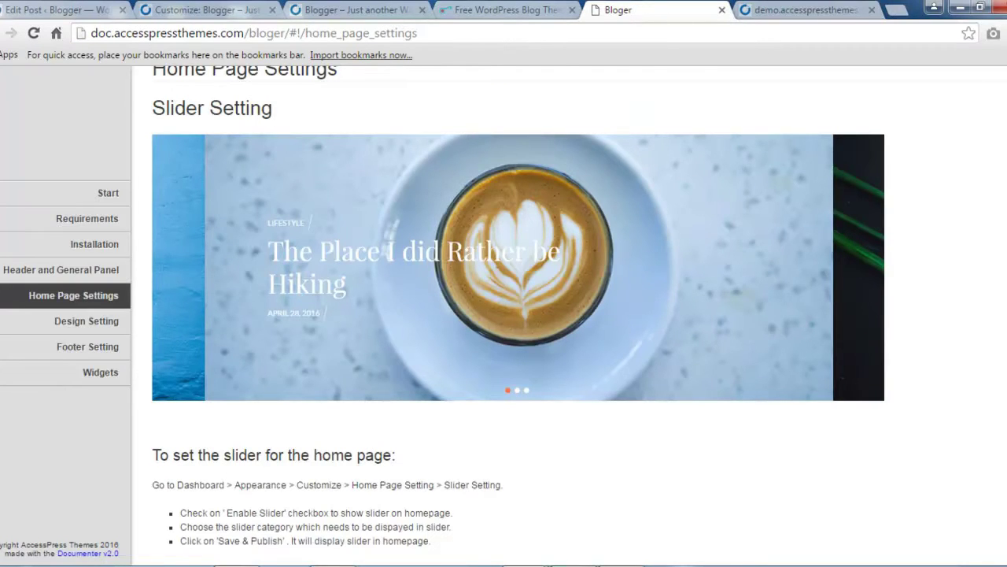
scroll(519, 315, "up", 15)
scroll(519, 315, "down", 5)
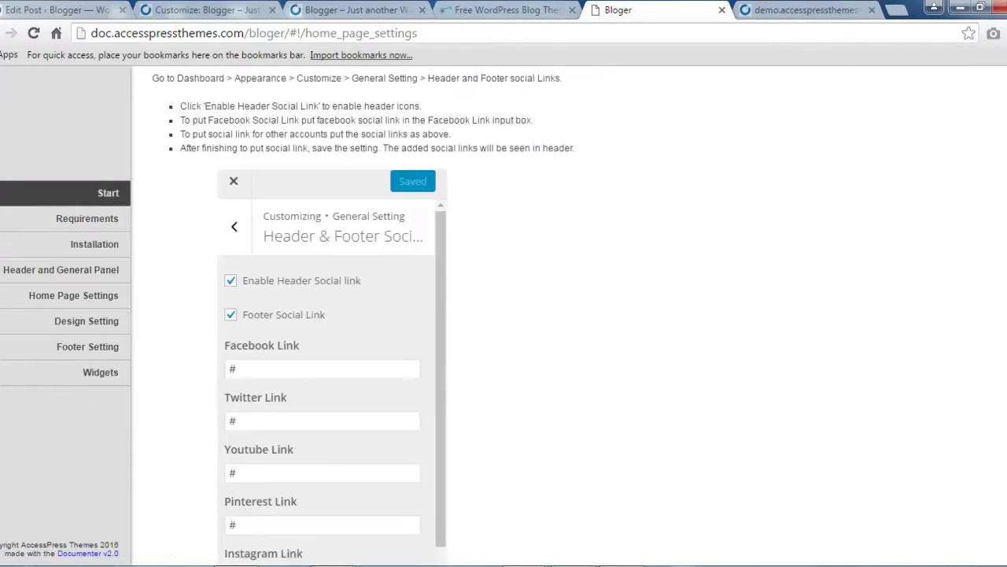
scroll(519, 315, "up", 10)
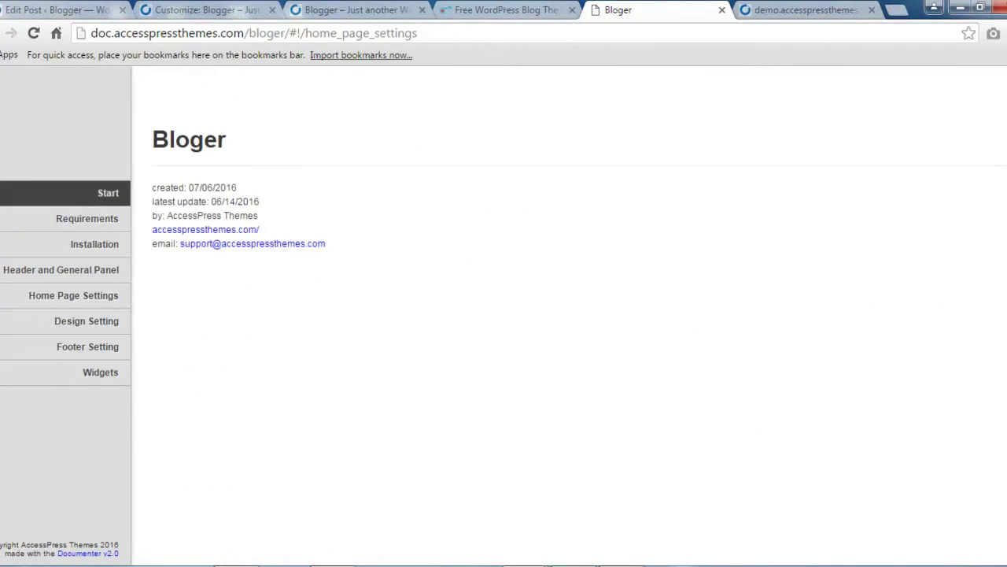